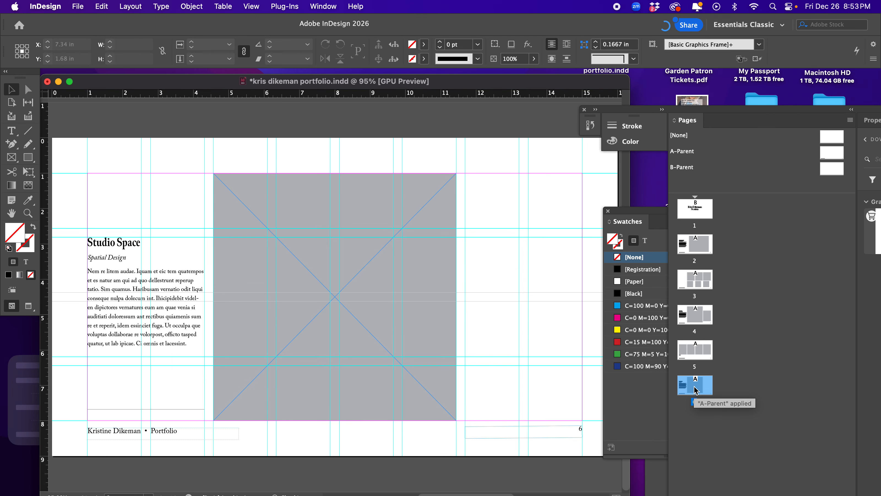
Widen the gray image frame on page 6 to about 10.44 in so its right edge meets the page margin
left_click(455, 309)
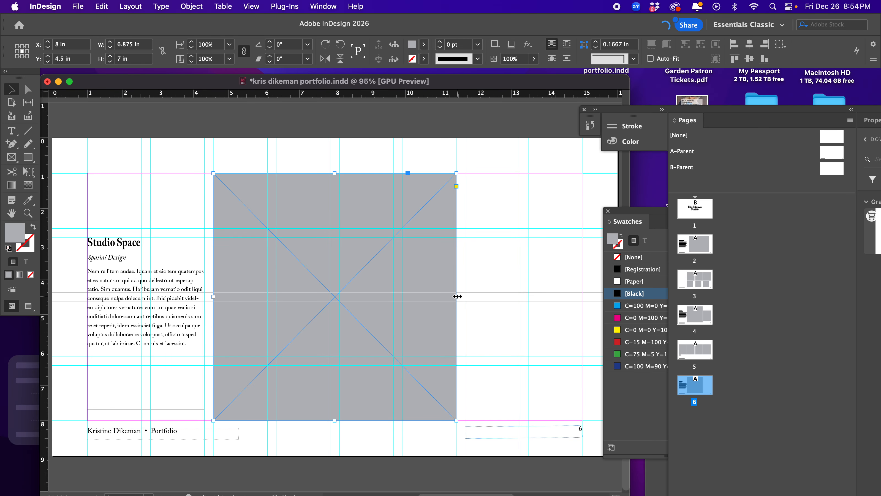
left_click_drag(456, 295, 583, 299)
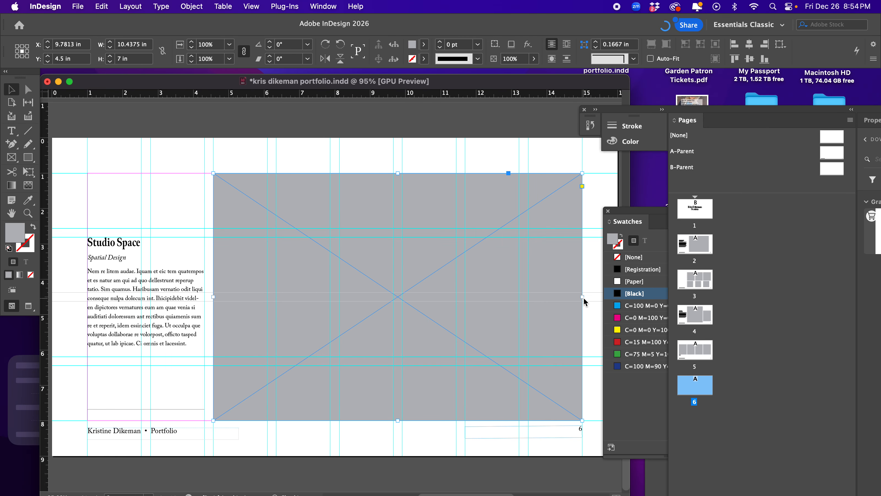
left_click(600, 183)
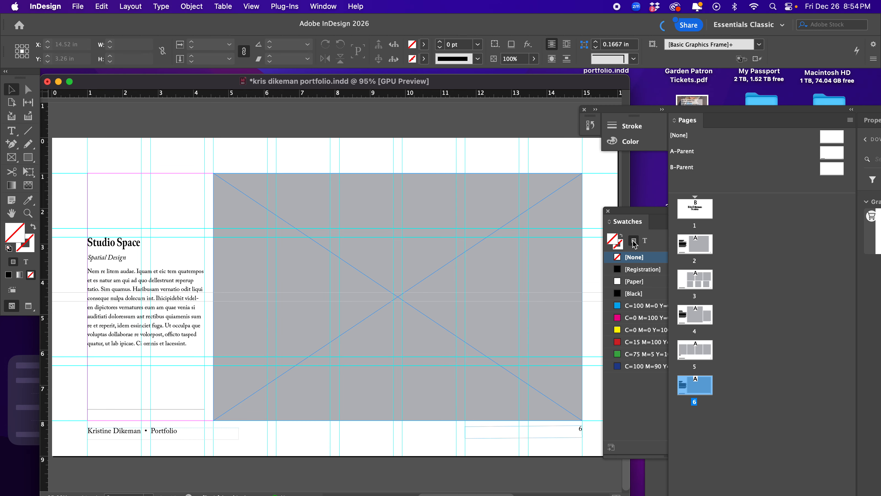
Review the portfolio layouts from the title page through page 6, and return to the title page
double_click(682, 208)
double_click(691, 245)
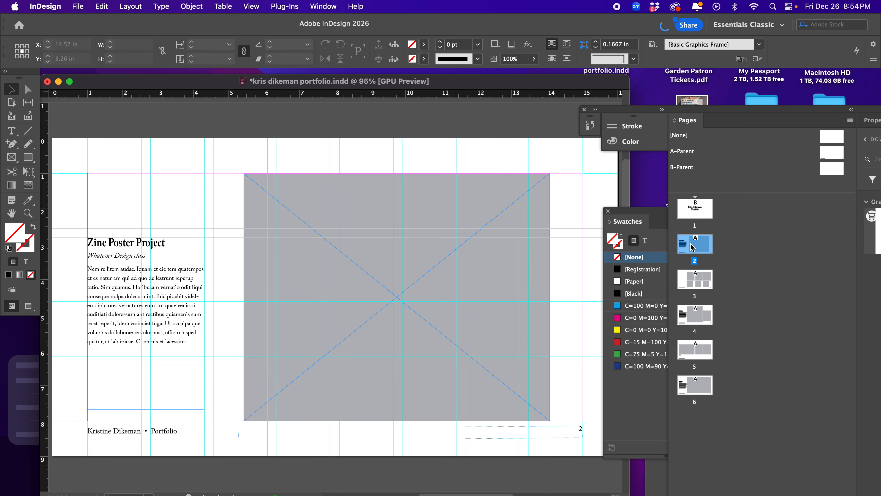
double_click(695, 280)
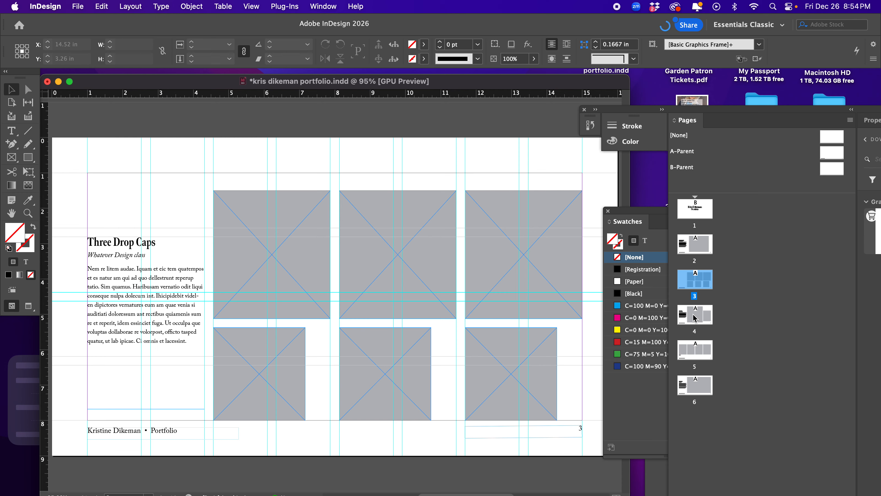
double_click(694, 317)
double_click(690, 351)
double_click(690, 386)
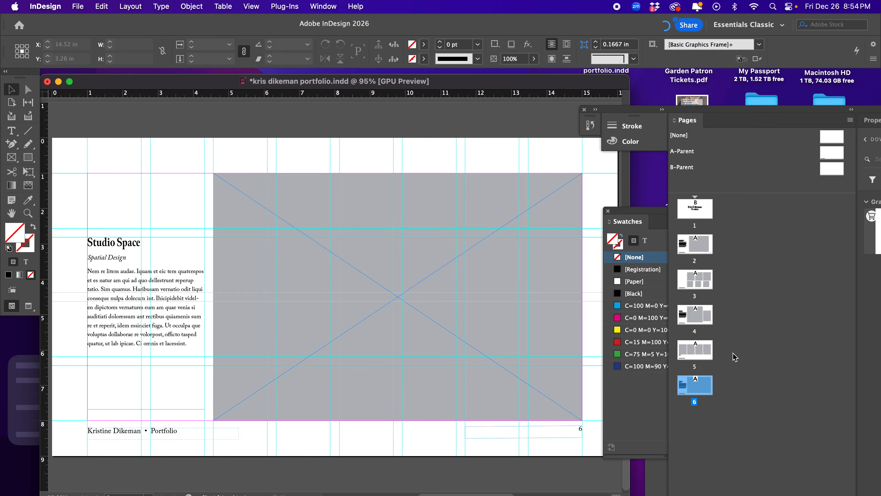
double_click(696, 216)
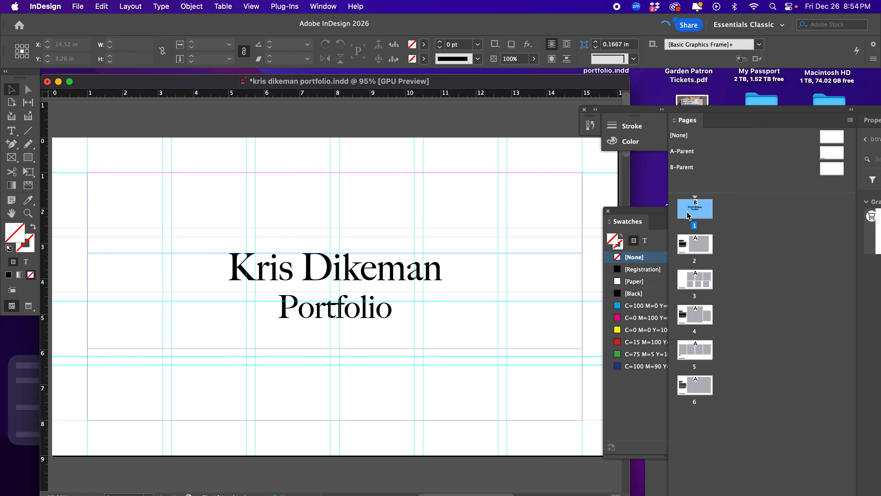
Show the paragraph styles list over the page, and close the Style Packs presets
left_click(161, 6)
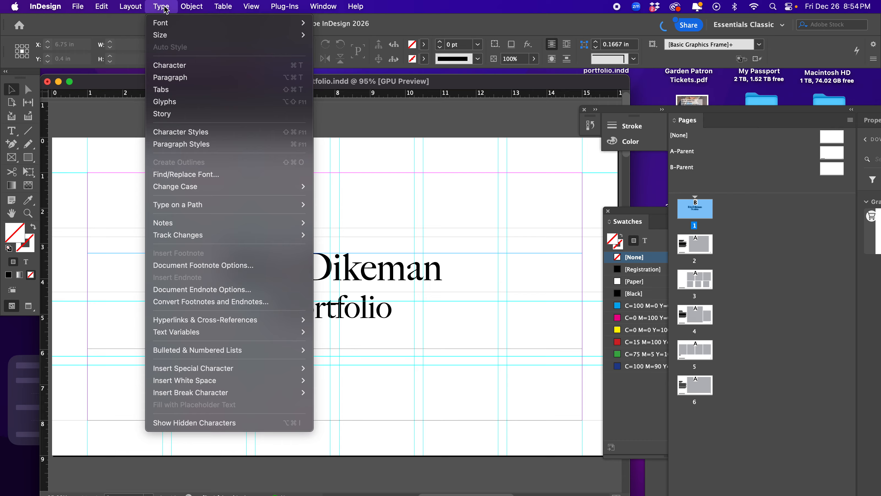
left_click(188, 147)
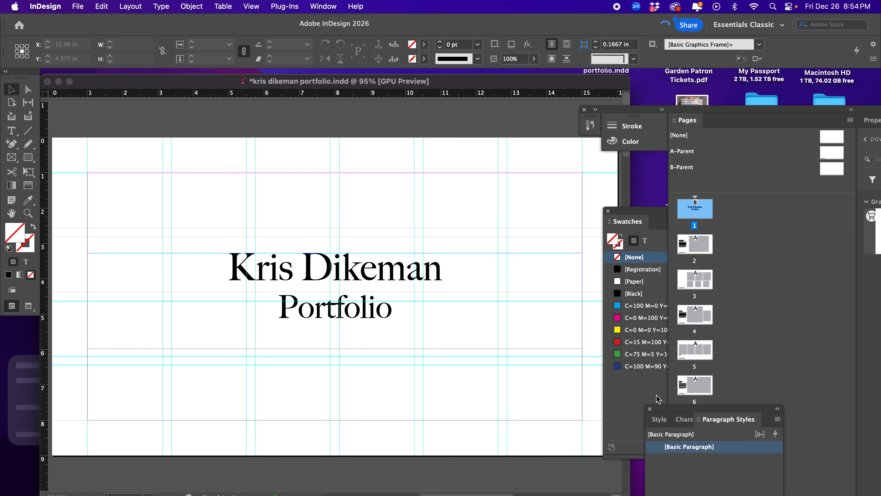
left_click_drag(667, 415, 236, 162)
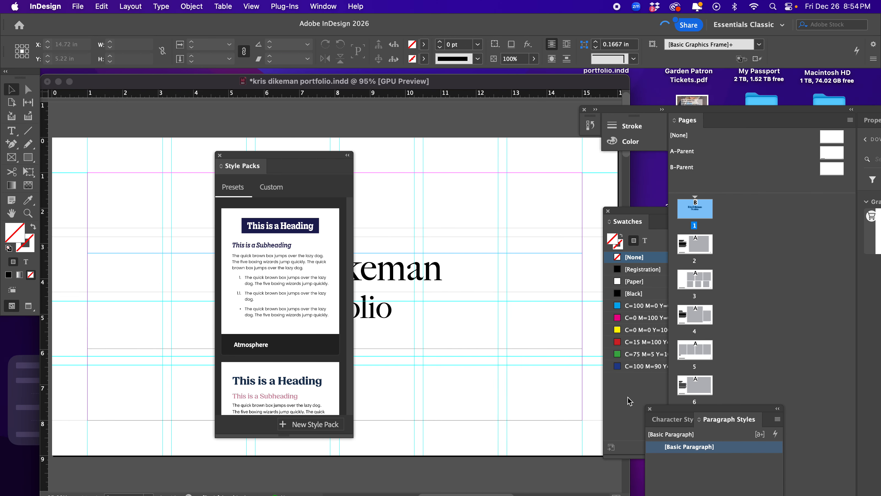
left_click(219, 157)
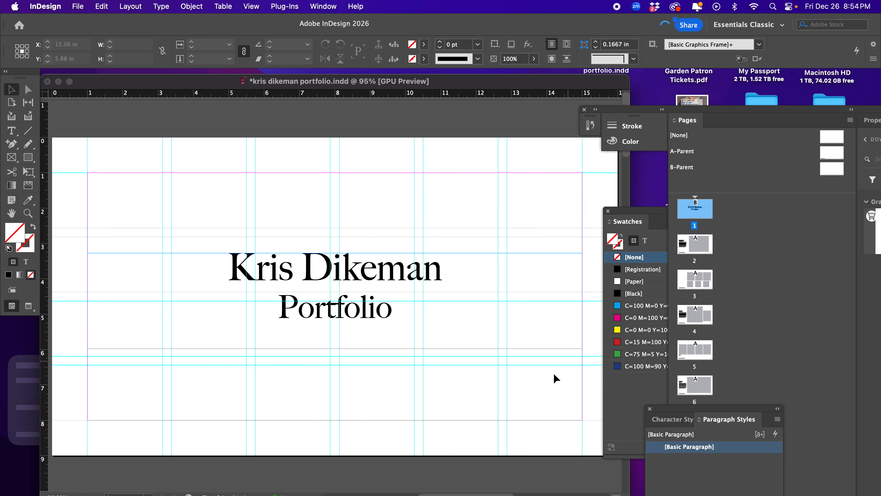
left_click_drag(681, 412, 246, 143)
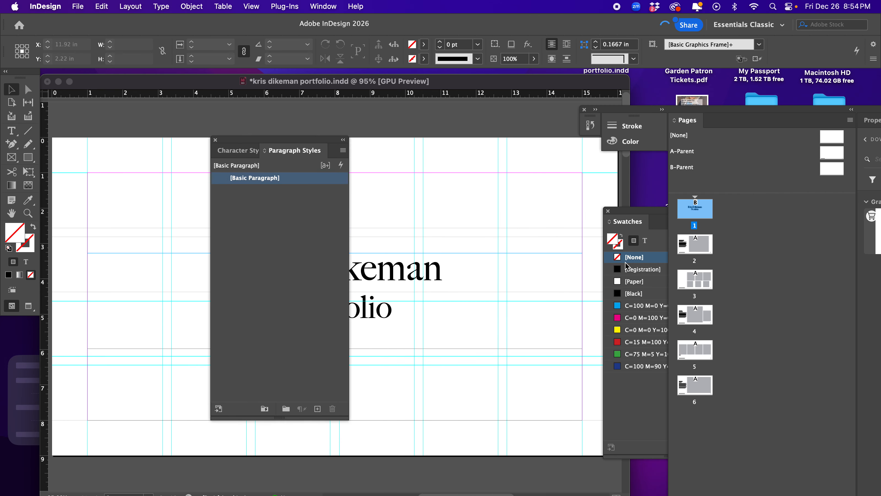
Create a paragraph style named "project name" from the "Zine Poster Project" heading on page 2 and apply it to that heading
double_click(704, 242)
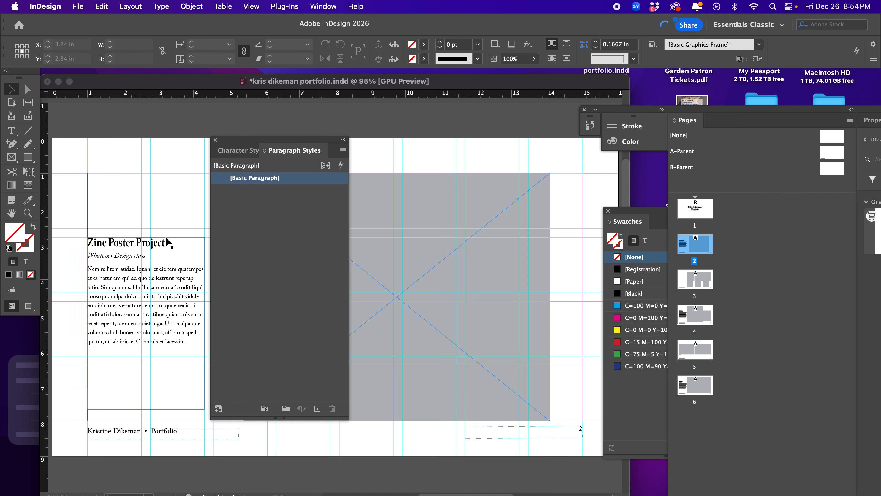
double_click(113, 243)
triple_click(122, 241)
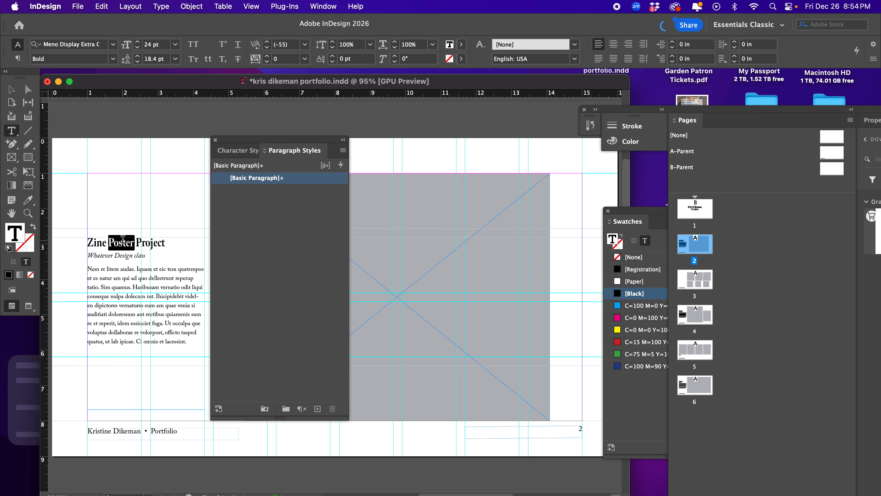
left_click(166, 240)
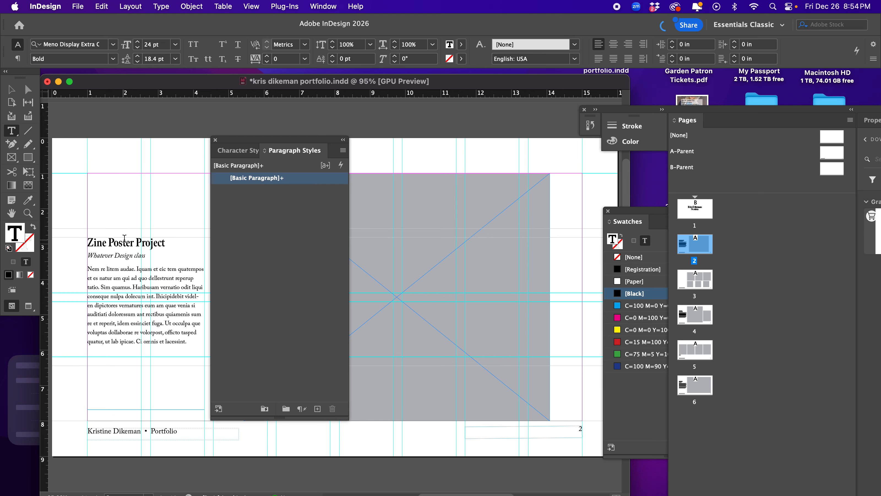
triple_click(163, 241)
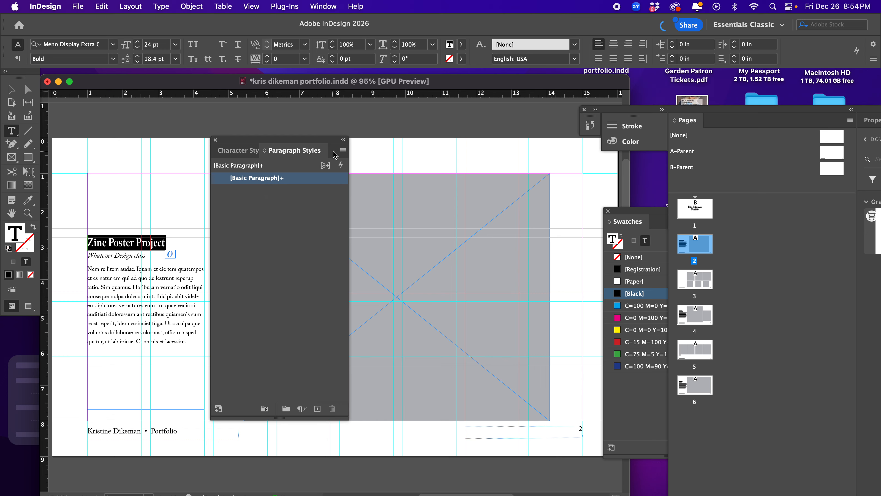
left_click(343, 150)
left_click(366, 156)
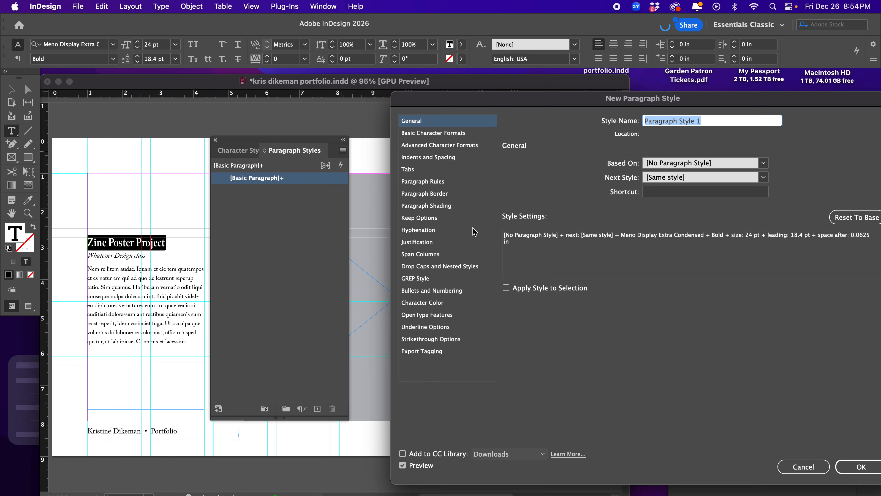
type("project name")
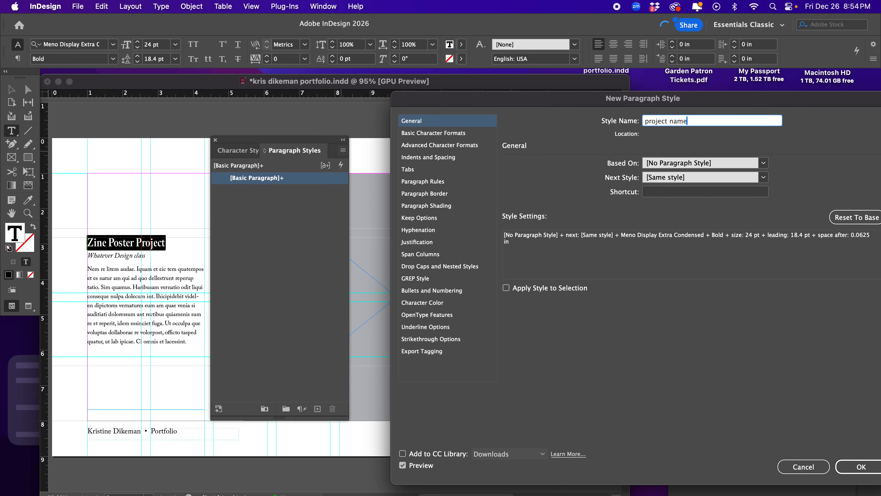
key("Return")
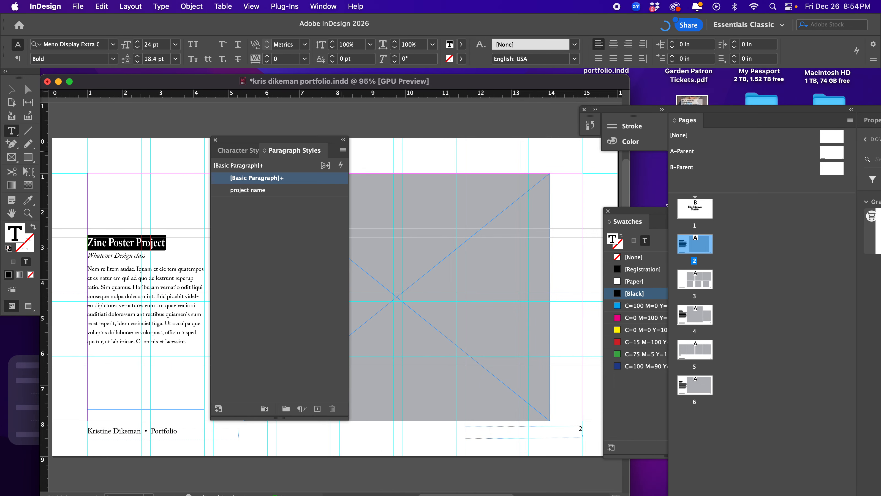
left_click(242, 189)
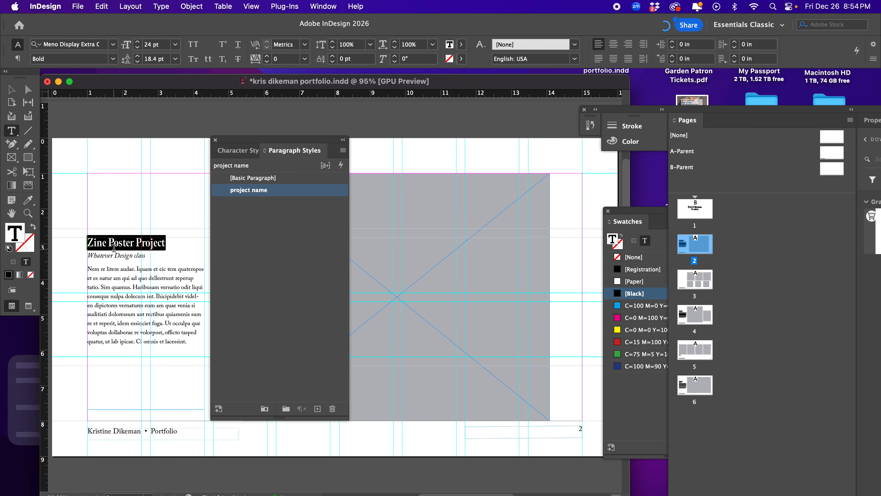
Apply the "project name" paragraph style to the "Three Drop Caps" heading on page 3 and the "BAM Poster" heading on page 4
double_click(691, 282)
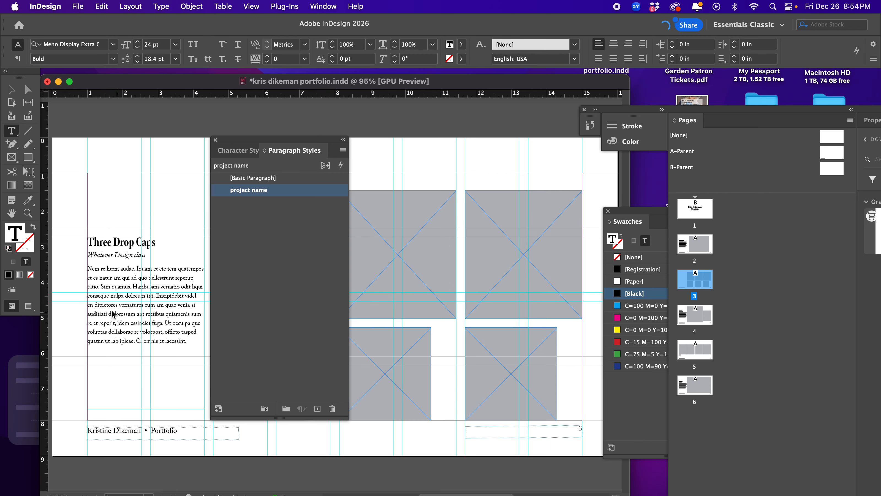
triple_click(118, 244)
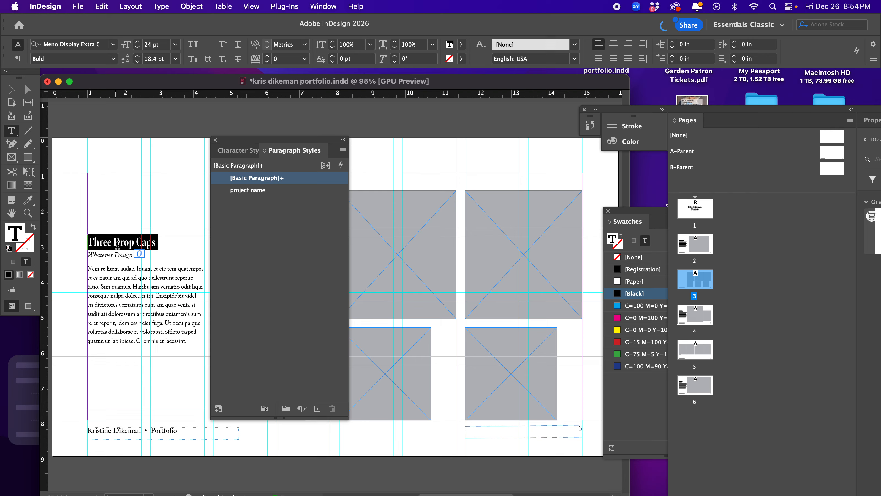
left_click(247, 190)
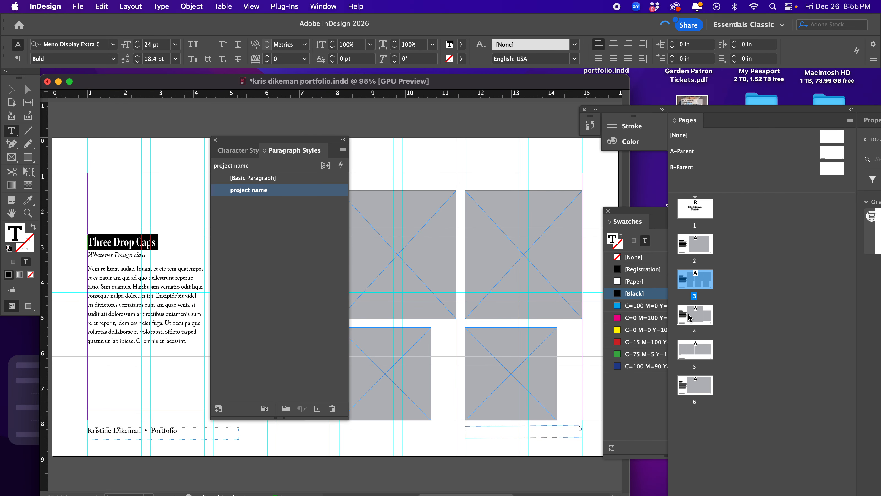
double_click(679, 316)
triple_click(112, 242)
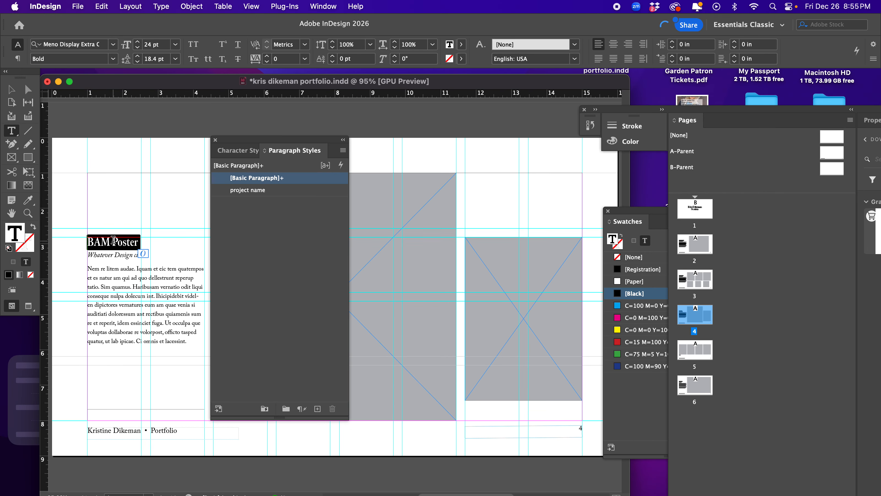
left_click(261, 190)
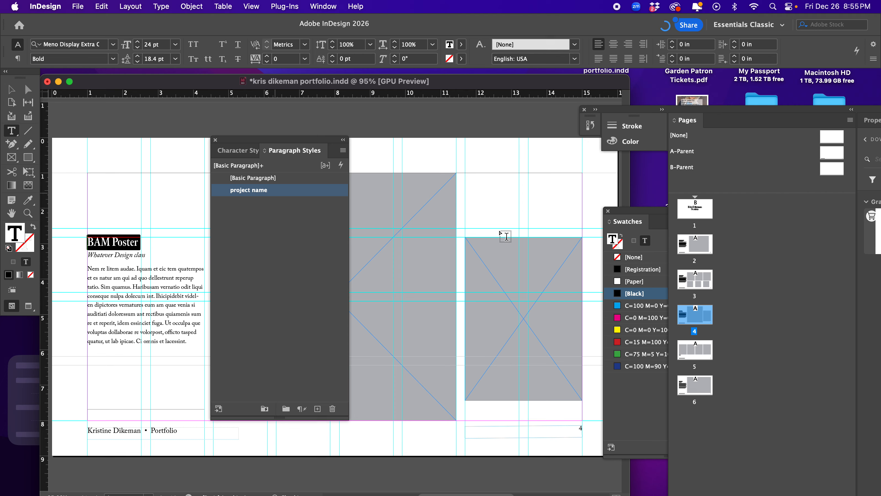
Check pages 5 and 4 for project headings, moving the paragraph styles list clear of the text column and image frames
double_click(692, 349)
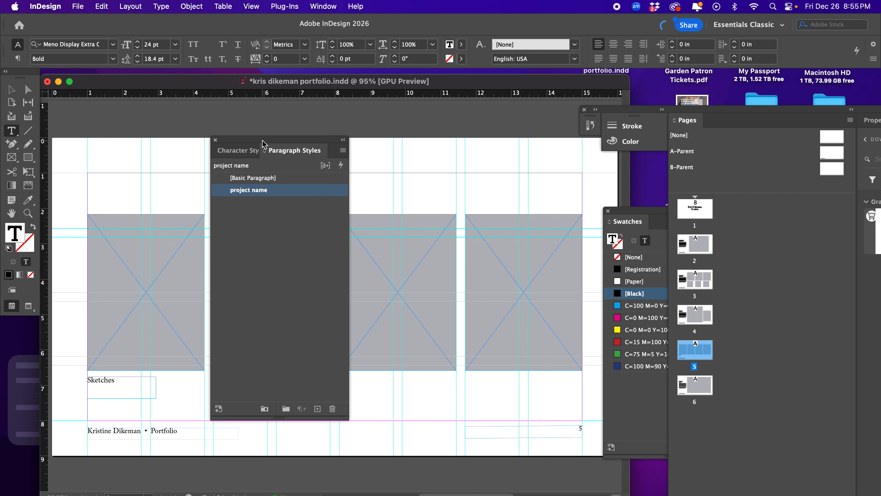
left_click_drag(260, 140, 533, 383)
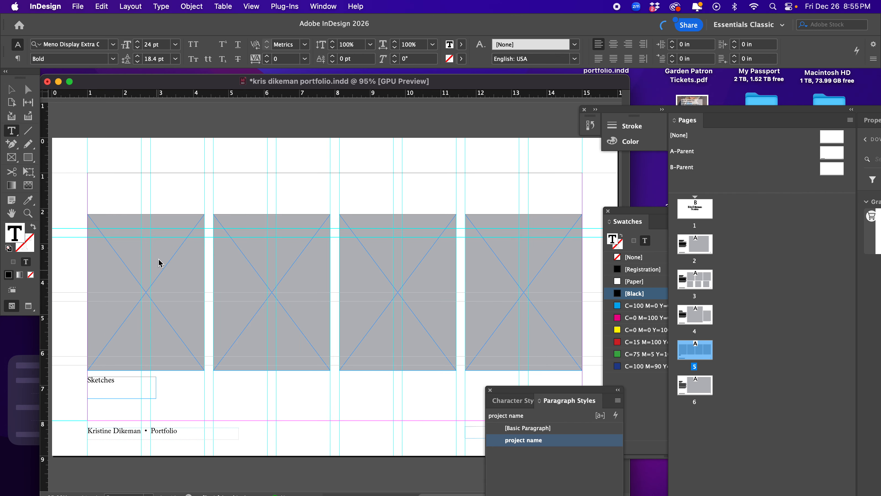
double_click(696, 314)
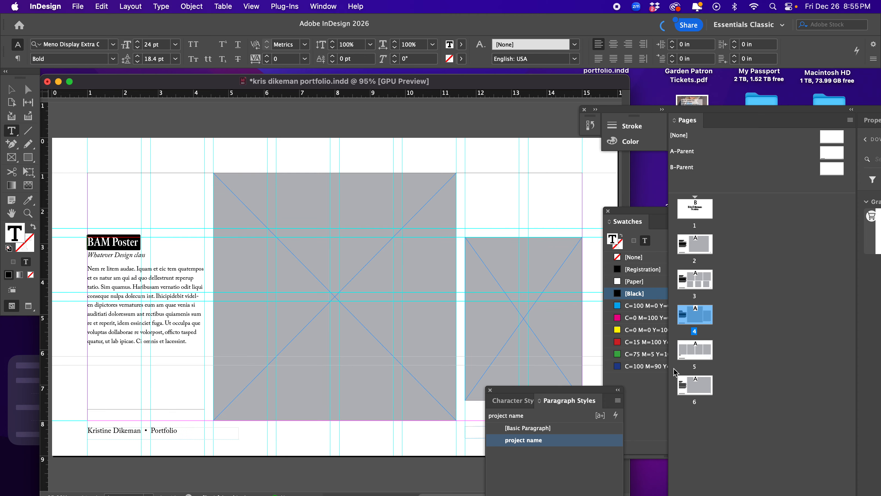
Apply the "project name" paragraph style to the "Studio Space" heading on page 6
double_click(701, 385)
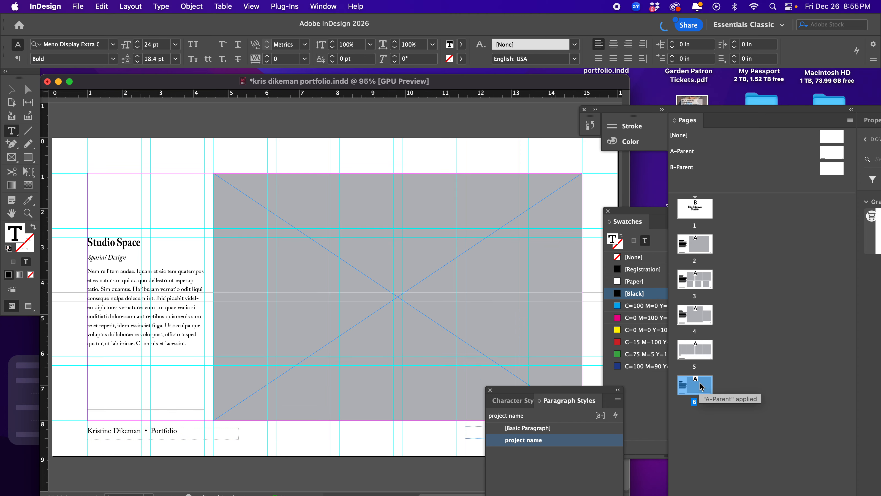
double_click(106, 243)
left_click(106, 242)
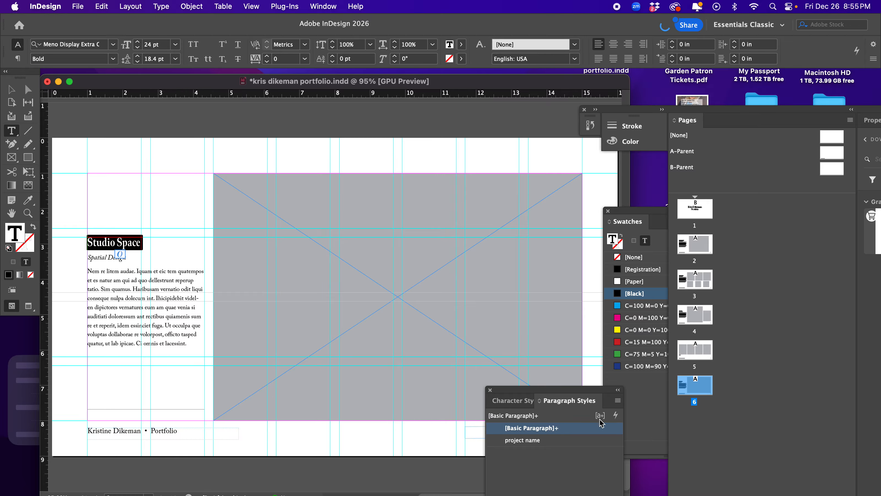
left_click(522, 440)
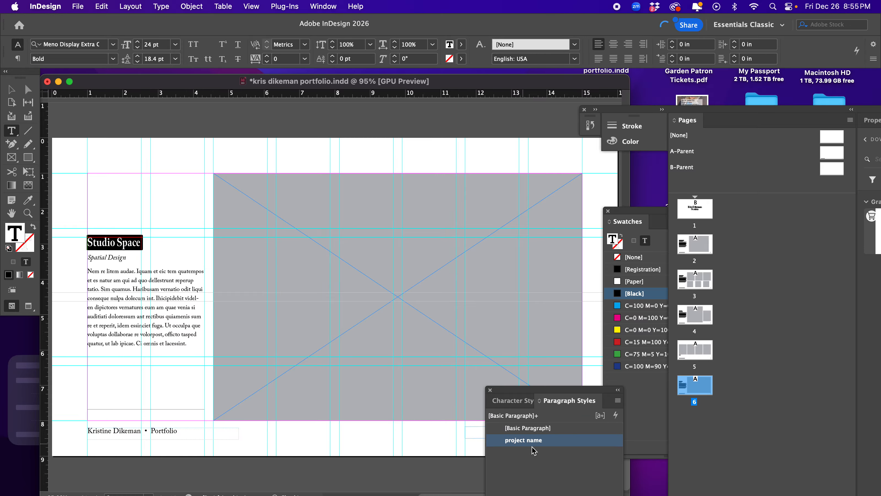
left_click(111, 248)
left_click(117, 241)
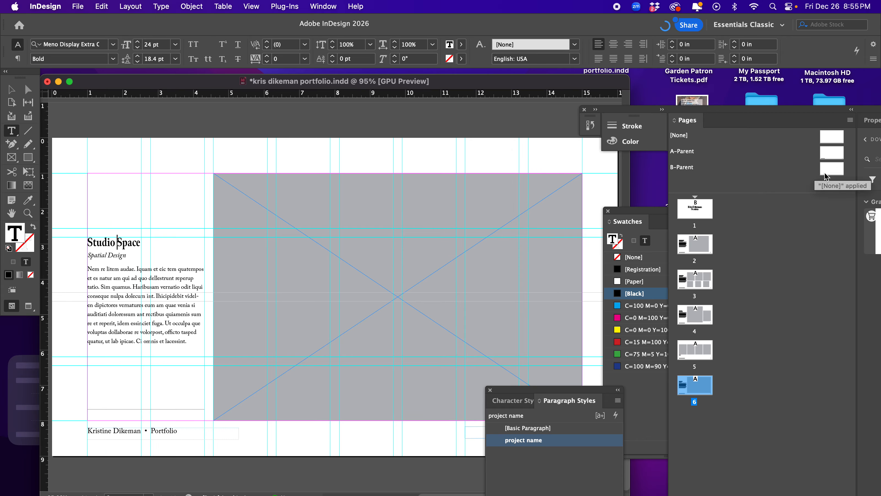
Insert a new page based on A-Parent directly after the title page and display it for editing
left_click_drag(830, 156, 719, 219)
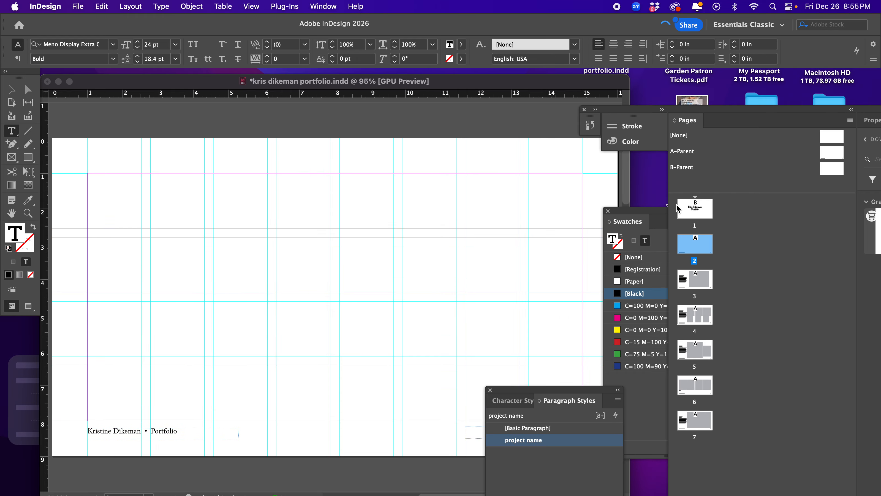
double_click(688, 210)
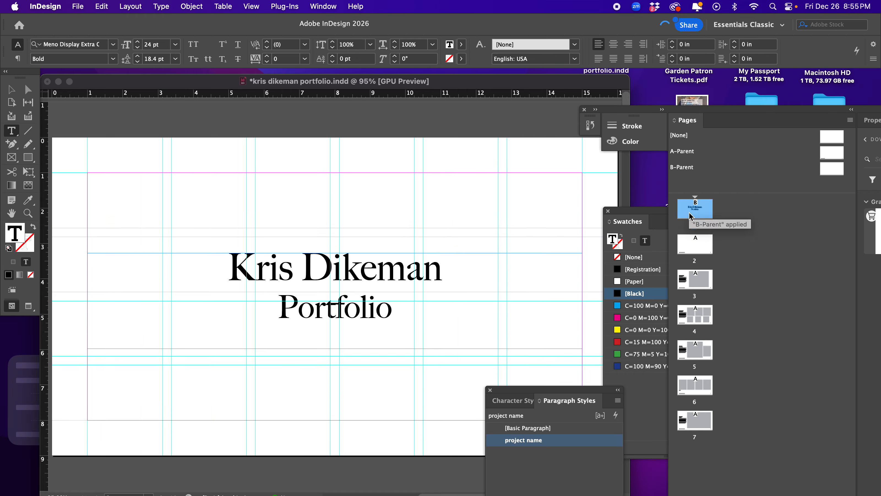
double_click(695, 247)
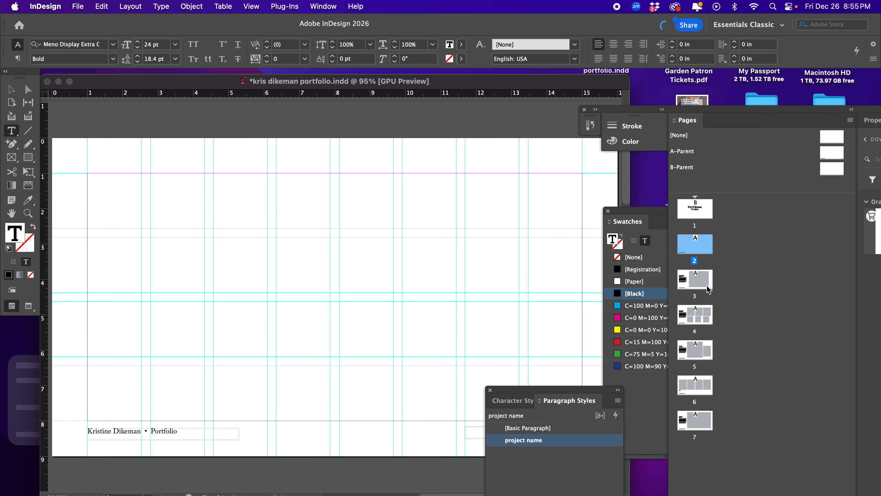
Generate a table of contents titled "Contents" that includes the "project name" paragraph style
left_click(130, 6)
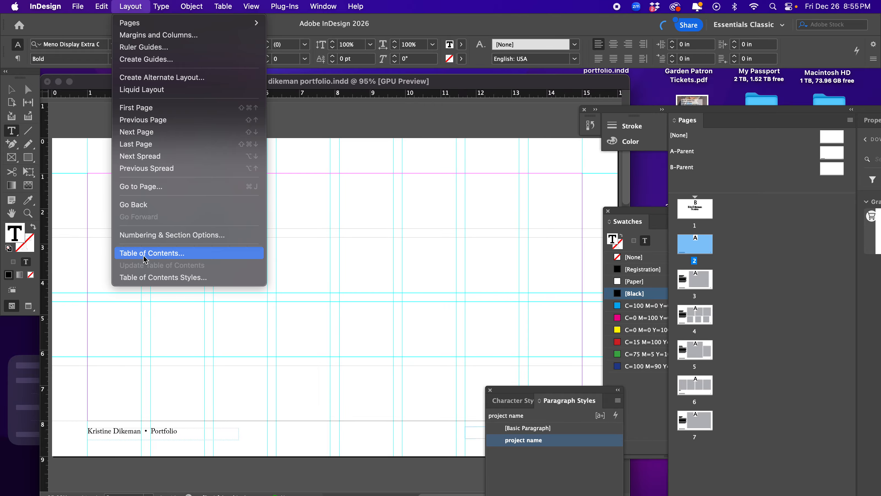
left_click(151, 253)
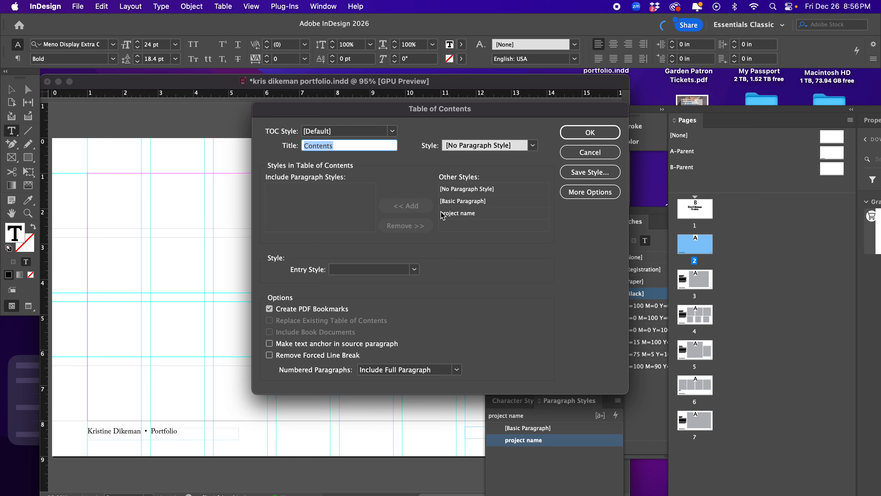
left_click(459, 214)
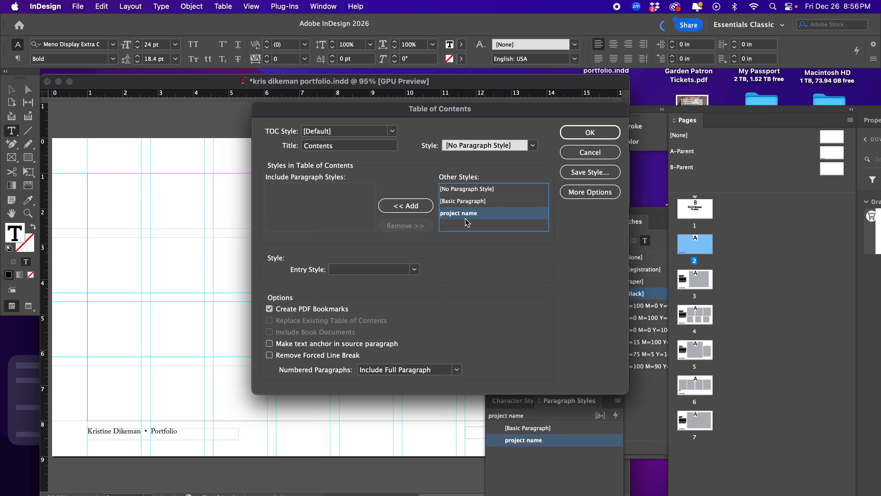
left_click(399, 207)
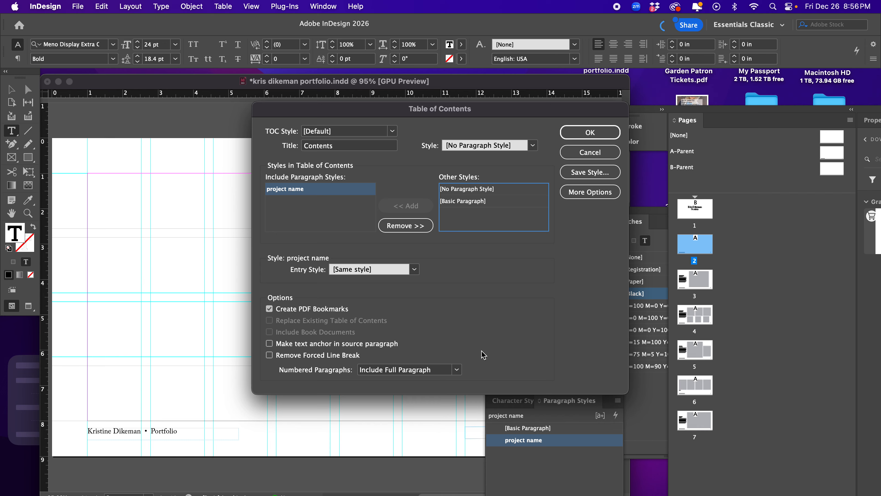
left_click(586, 133)
Place the table of contents in a text frame about 10.4 by 4.1 in on page 2 and check its entries
left_click(283, 213)
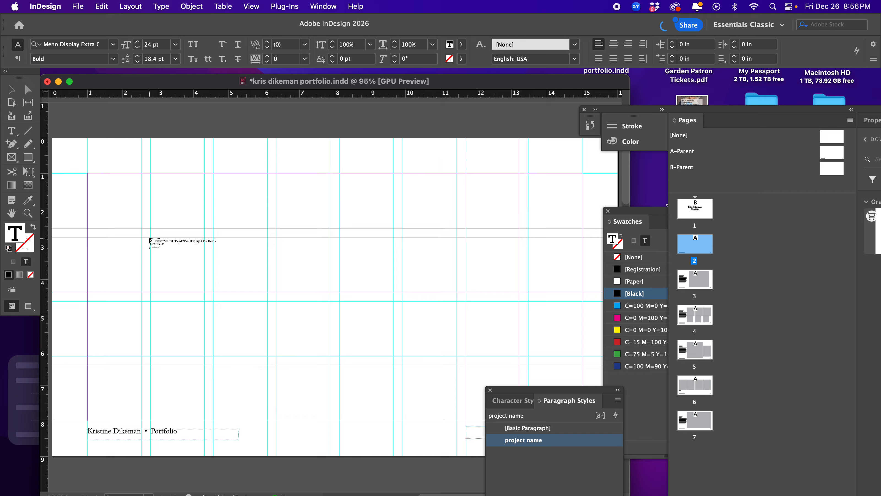
left_click_drag(151, 237, 519, 381)
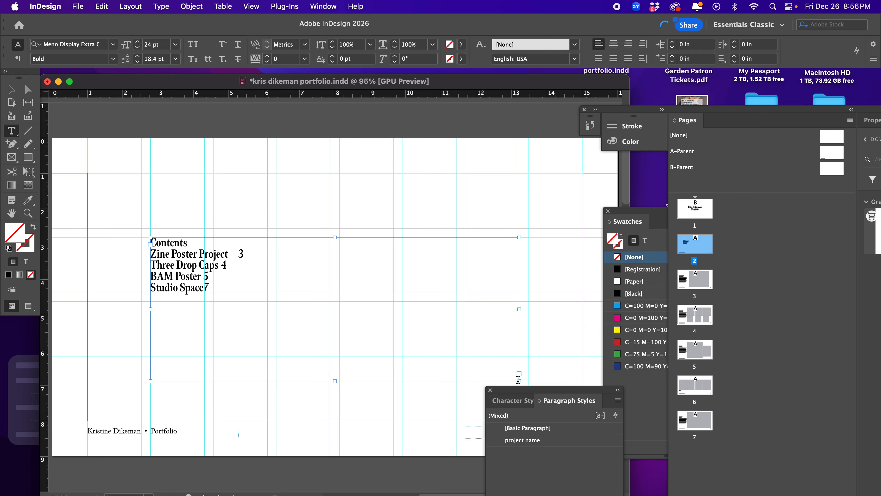
triple_click(191, 252)
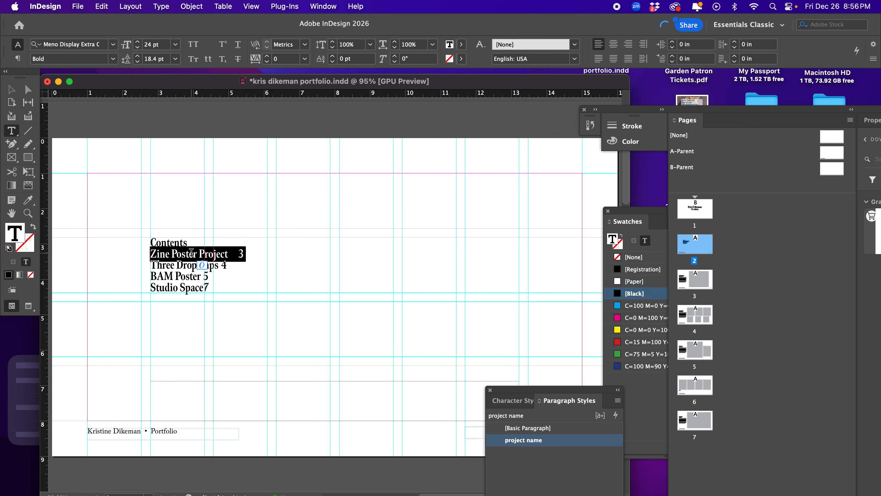
left_click(162, 241)
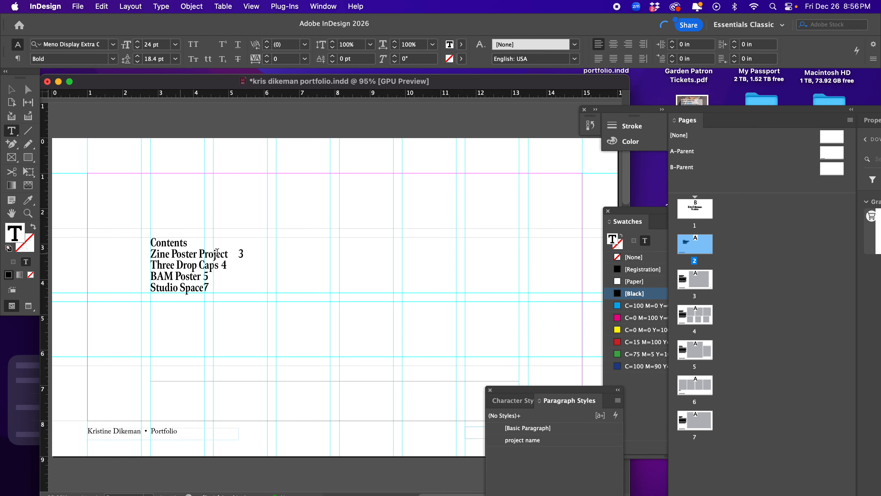
key("Down")
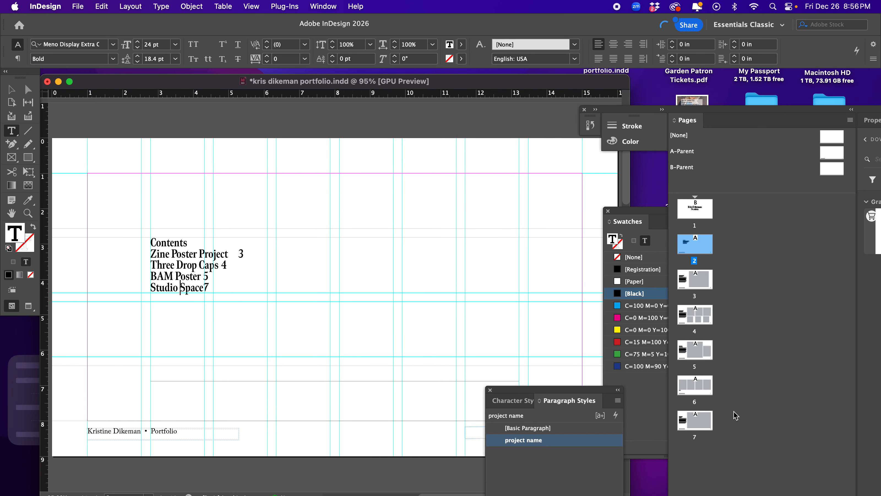
Duplicate page 7 at the end of the document and display the copy, moving the page list higher to reach its controls
left_click_drag(715, 109, 704, 27)
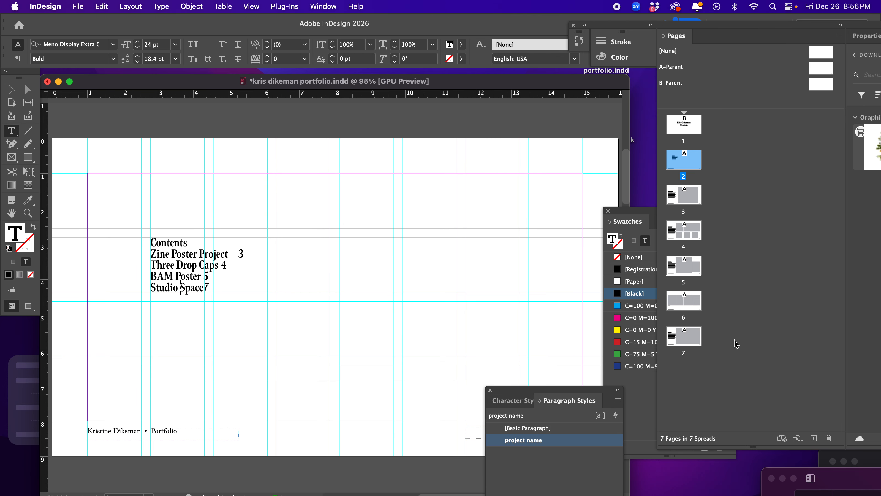
left_click_drag(680, 337, 813, 437)
double_click(686, 370)
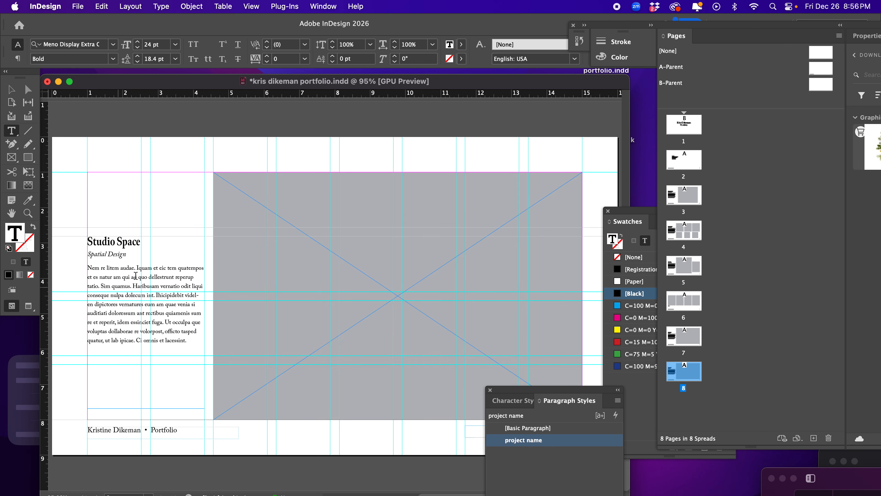
Replace the "Studio Space" heading on page 8 with "Chocolate Bar"
double_click(133, 245)
left_click(134, 244)
triple_click(133, 242)
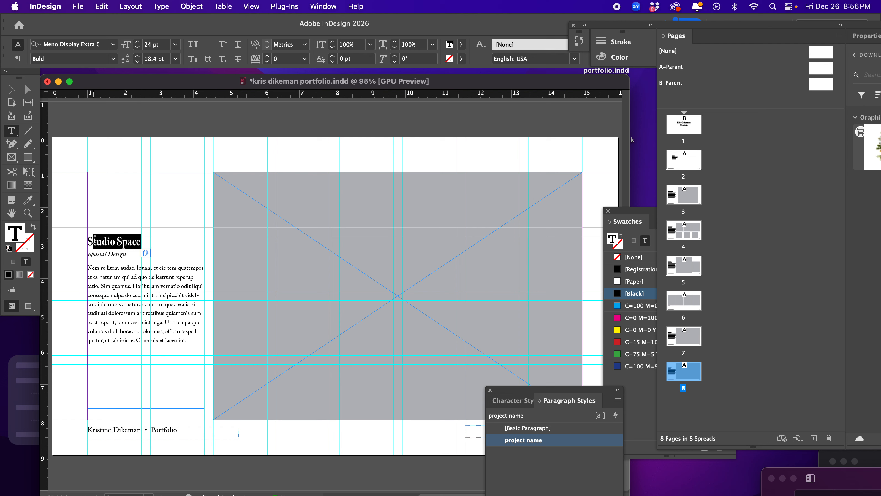
left_click(133, 240)
left_click_drag(141, 241, 83, 242)
type("Choc")
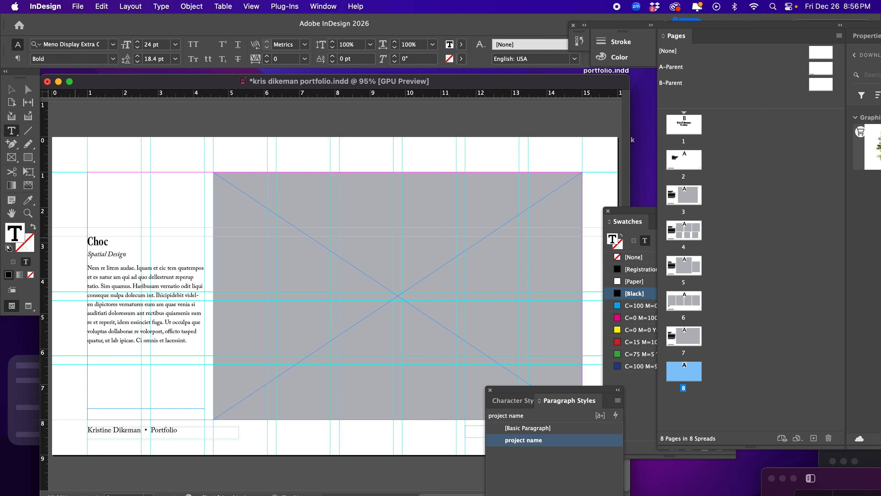
type("olate ba")
key("BackSpace")
key("BackSpace")
type("Ba")
Change the page 8 subheading to "Package Design" and check the paragraph style of the "Chocolate Bar" heading
double_click(97, 254)
type("Package")
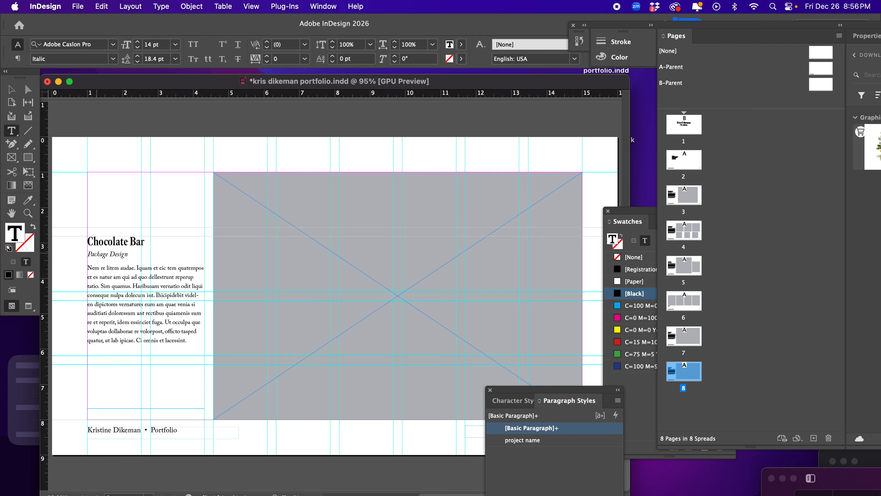
left_click(11, 89)
left_click(289, 221)
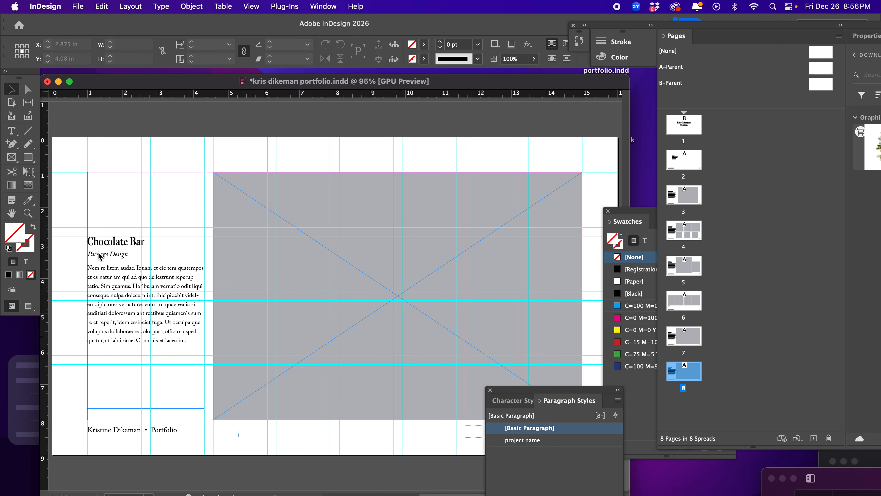
triple_click(120, 249)
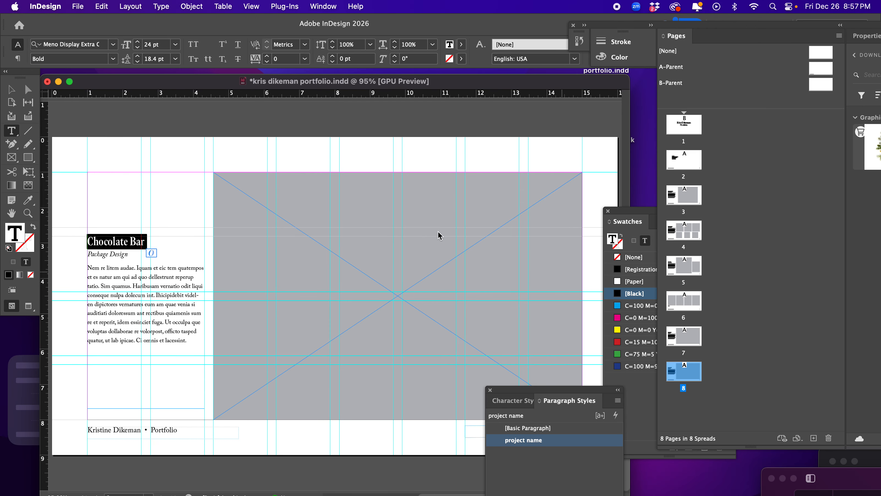
left_click(12, 90)
left_click(418, 182)
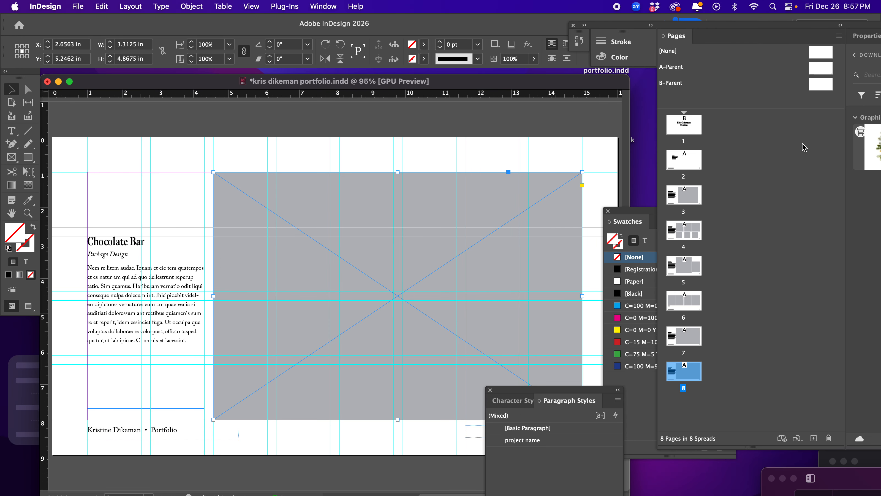
Update the table of contents on page 2 to pick up the new project page
double_click(687, 159)
left_click(188, 264)
double_click(188, 263)
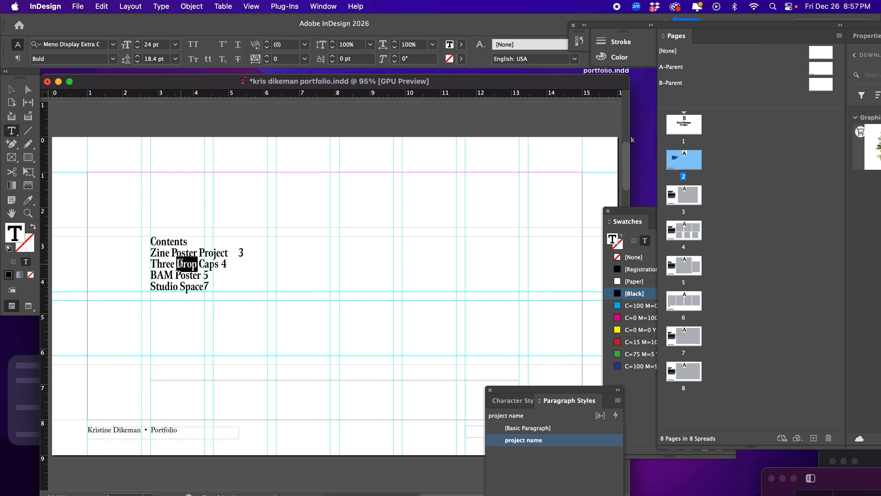
triple_click(187, 264)
key("super+a")
left_click(130, 5)
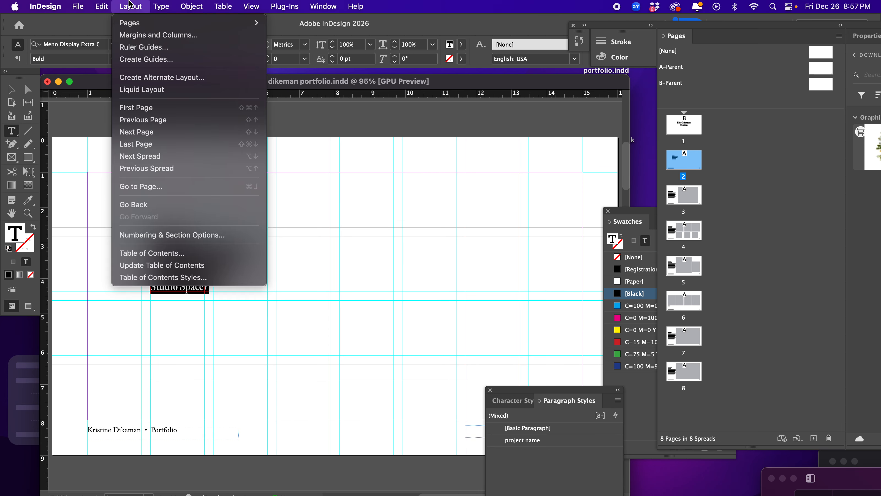
left_click(150, 266)
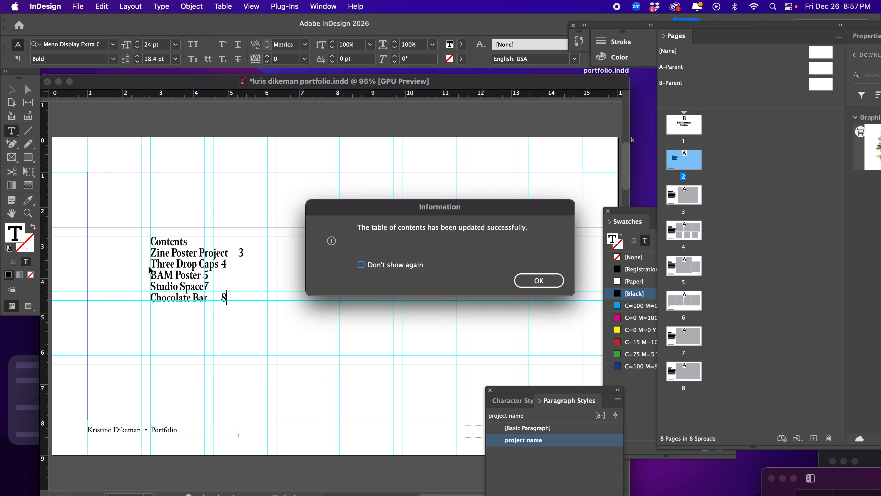
left_click(541, 280)
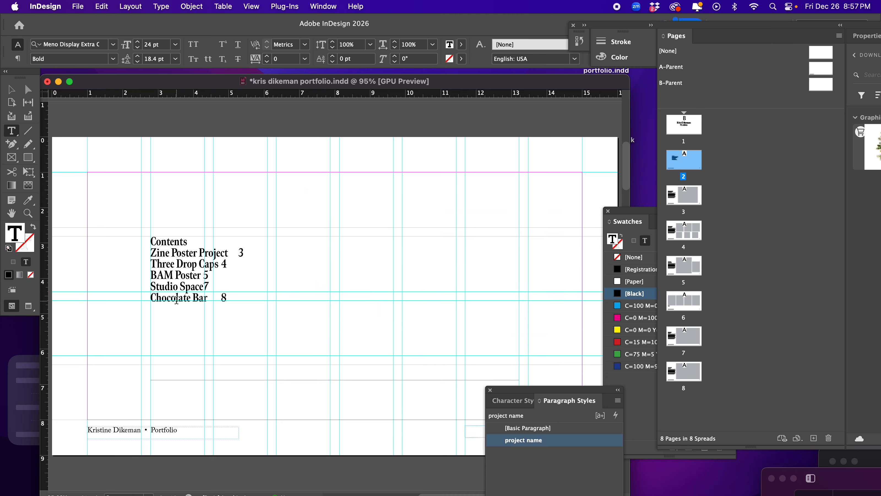
Increase the leading of all the table of contents lines to 33 pt
left_click(237, 294)
left_click_drag(151, 240, 274, 333)
left_click(137, 55)
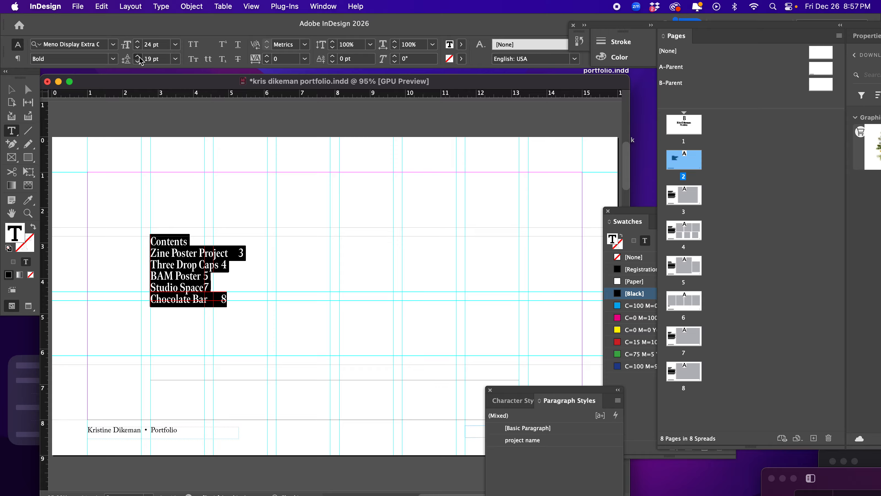
left_click(138, 56)
left_click(138, 56)
left_click(138, 56)
left_click(138, 56)
left_click(138, 56)
left_click(138, 56)
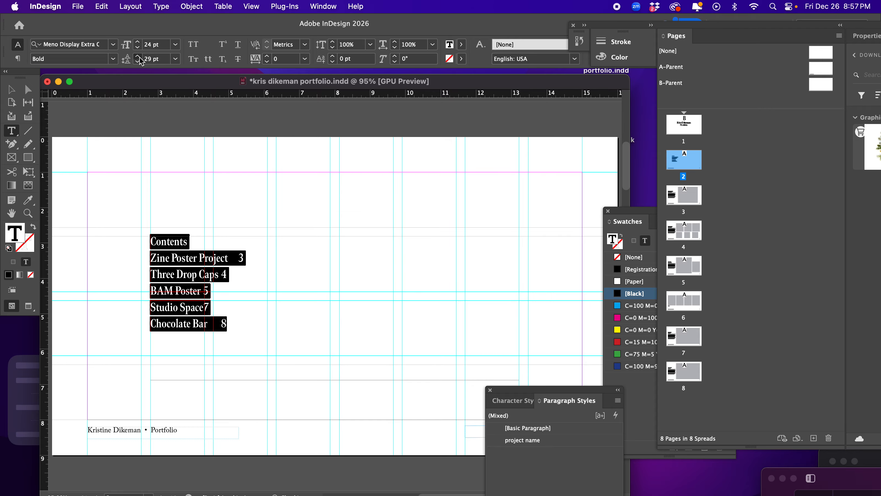
left_click(138, 57)
left_click(138, 57)
left_click(356, 339)
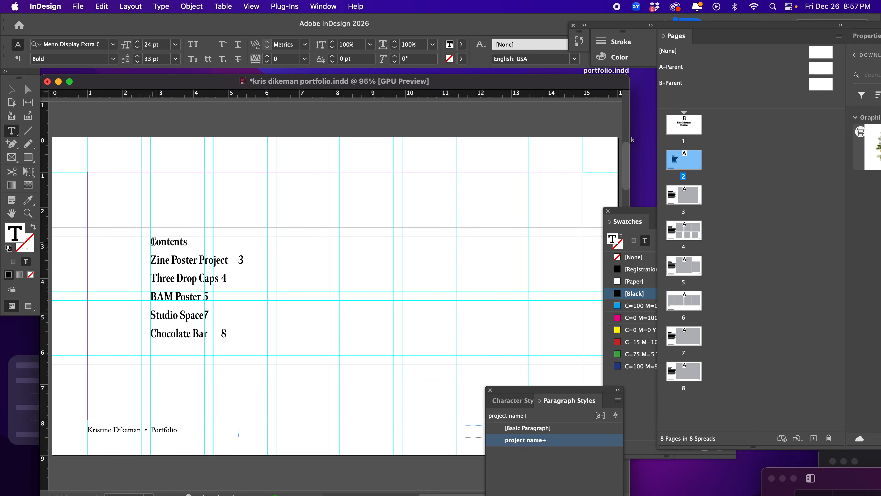
Open the tab ruler for the contents text and position it just above the text frame
left_click_drag(151, 239, 290, 347)
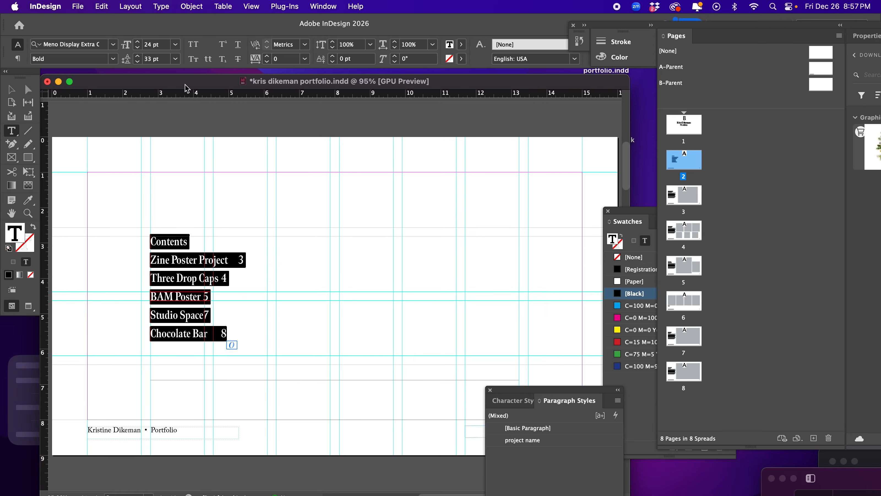
left_click(164, 5)
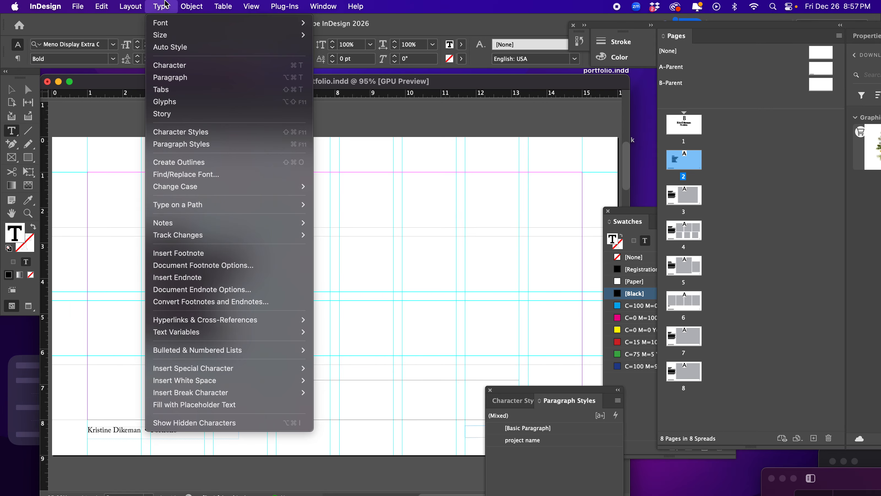
left_click(179, 97)
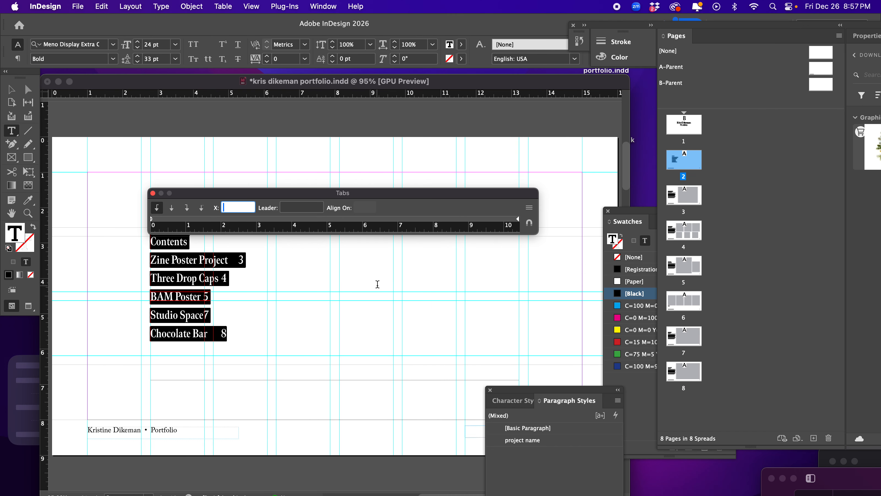
left_click_drag(269, 189, 270, 175)
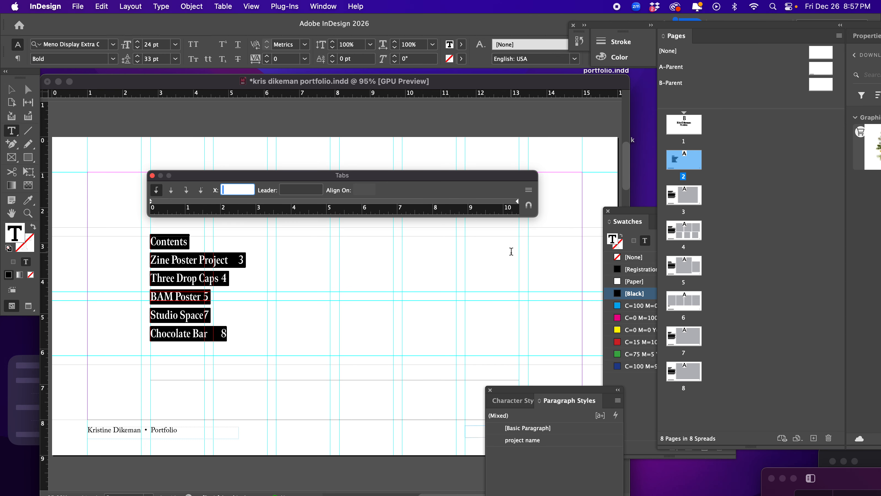
key("Escape")
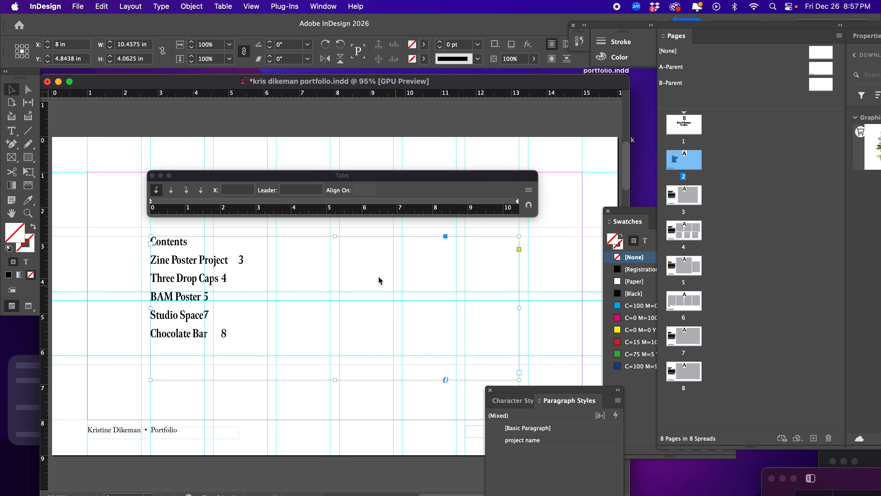
Add a right-justified tab stop at about 5.03 in to the five project entries, then select the tab gap after "Zine Poster Project"
double_click(263, 315)
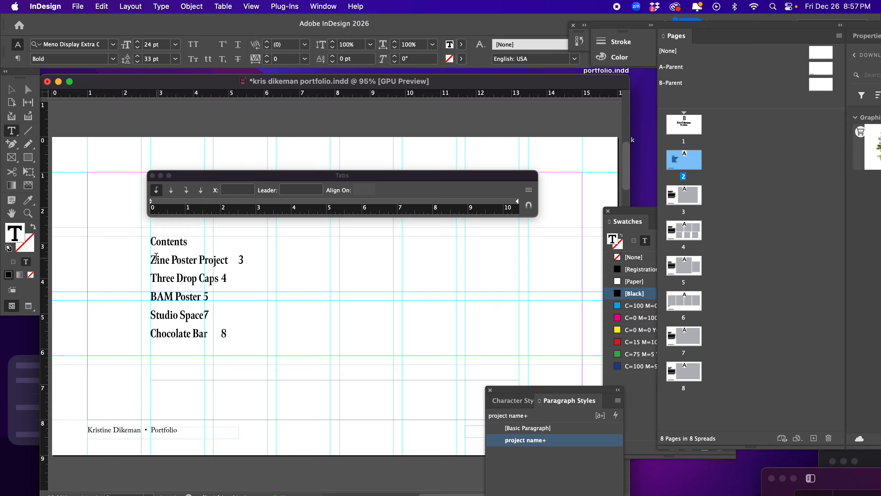
left_click_drag(156, 257, 274, 344)
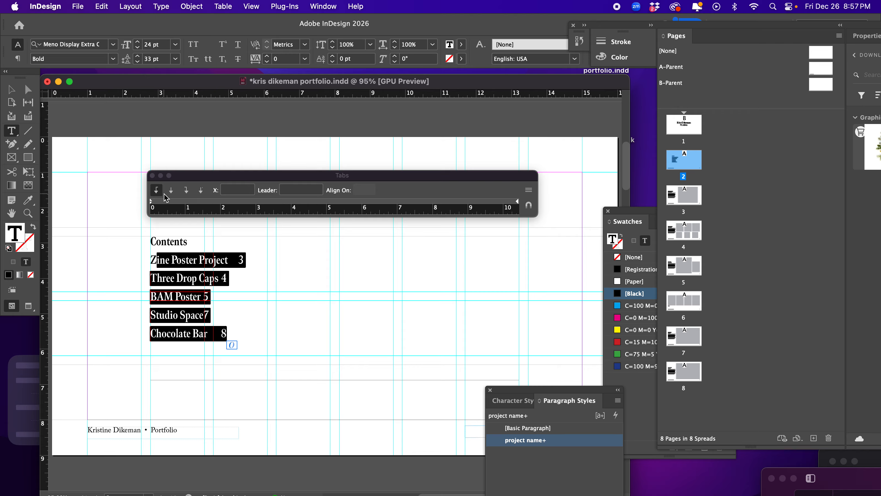
left_click(186, 195)
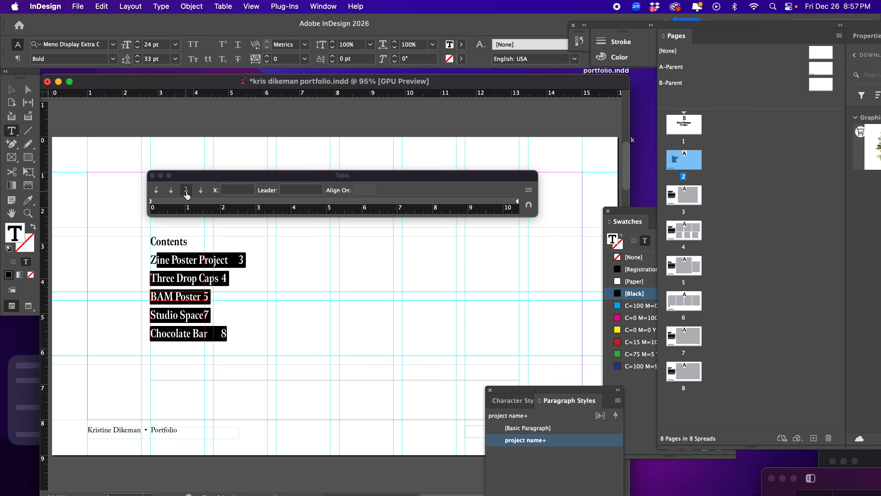
left_click(328, 202)
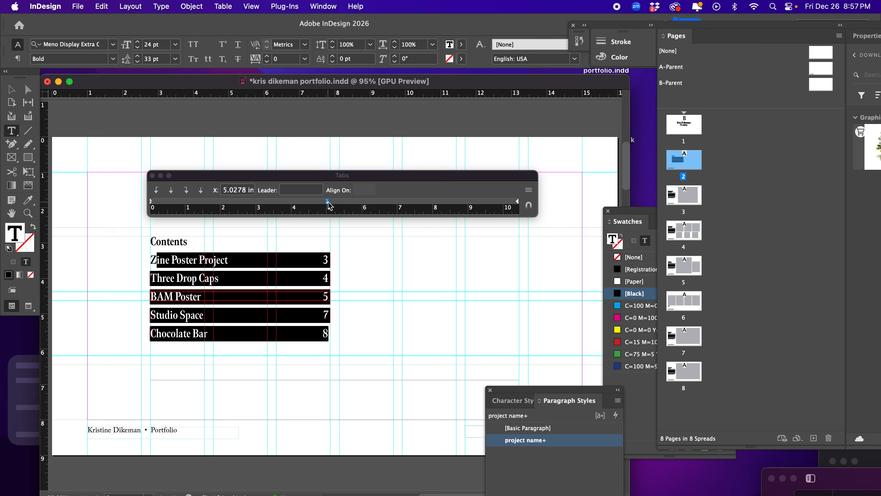
left_click(258, 271)
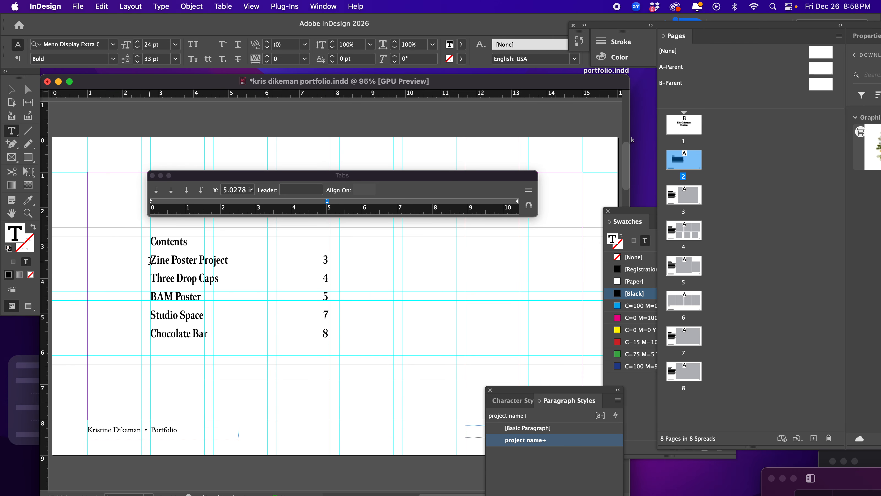
left_click_drag(244, 260, 295, 259)
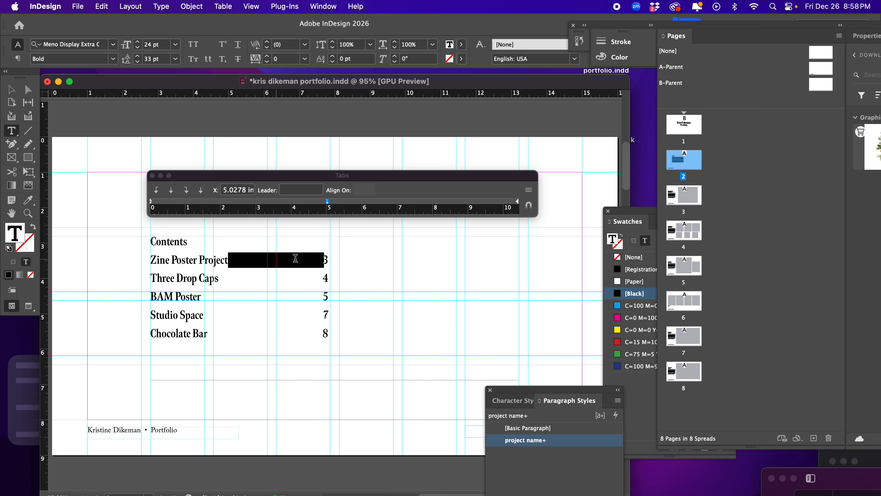
Deselect the tab gap and show the hidden characters in the contents text
left_click(310, 258)
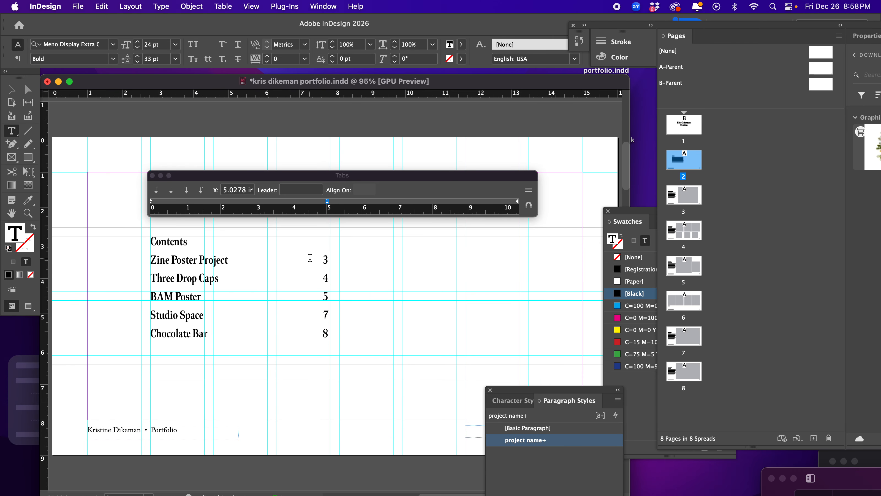
left_click(161, 6)
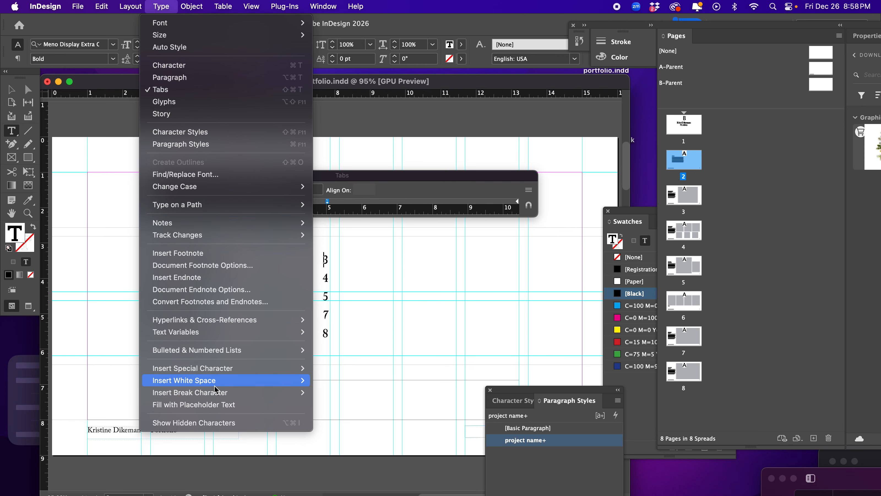
left_click(196, 423)
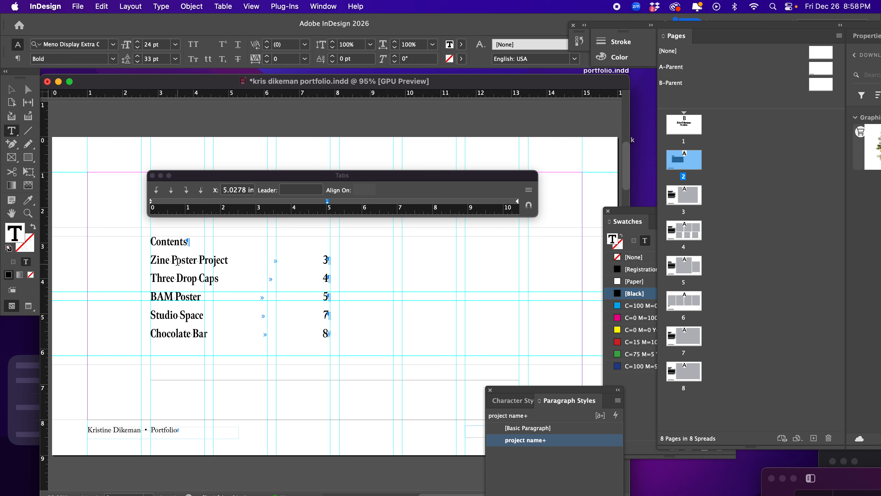
Add a period leader to the tab stop of the five project entries, then move the tab ruler up clear of the page
left_click_drag(177, 260, 351, 350)
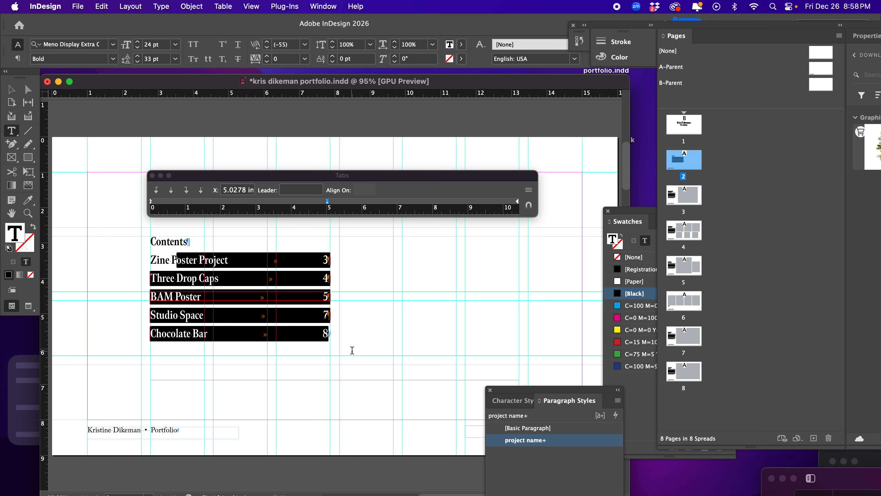
left_click(304, 193)
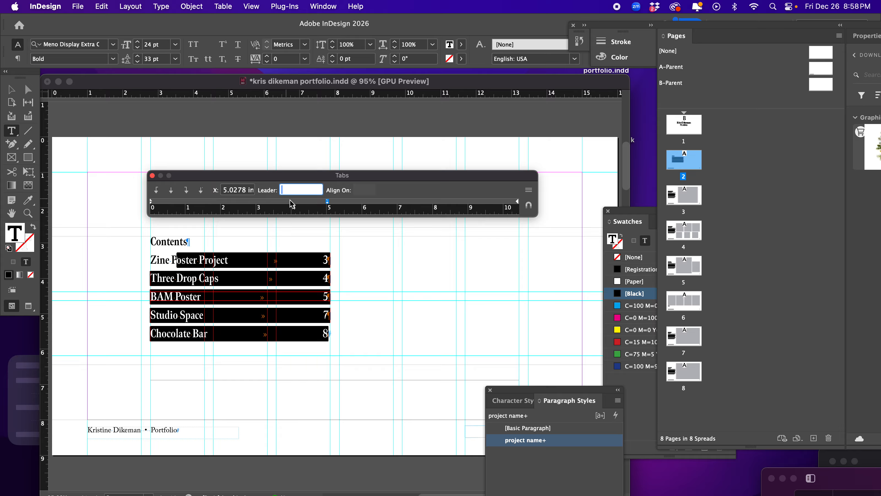
left_click(289, 290)
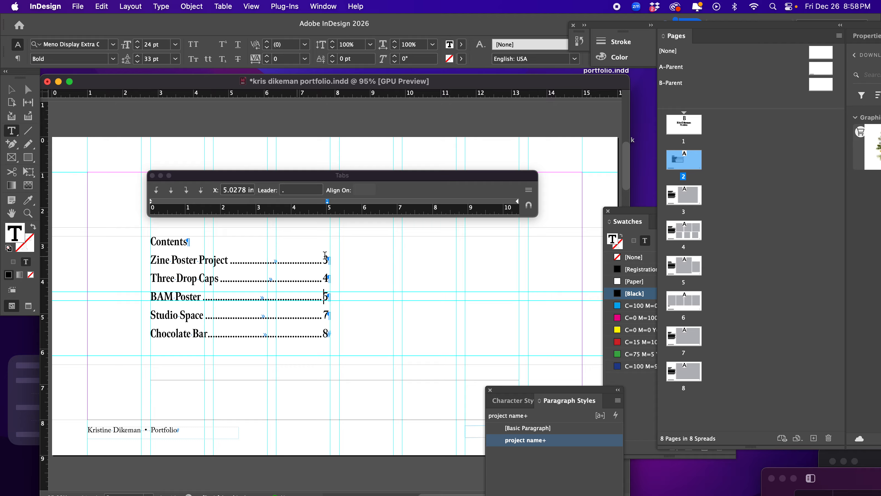
left_click(380, 349)
left_click(11, 90)
left_click(84, 230)
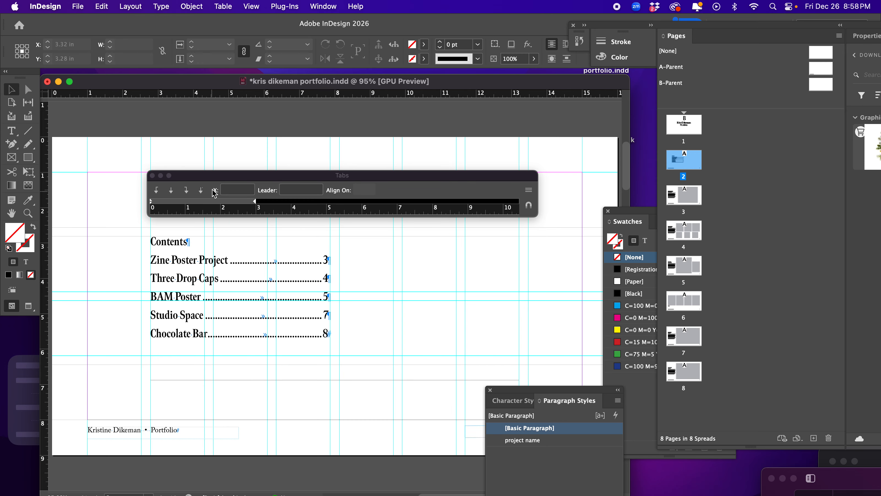
left_click_drag(221, 173, 220, 93)
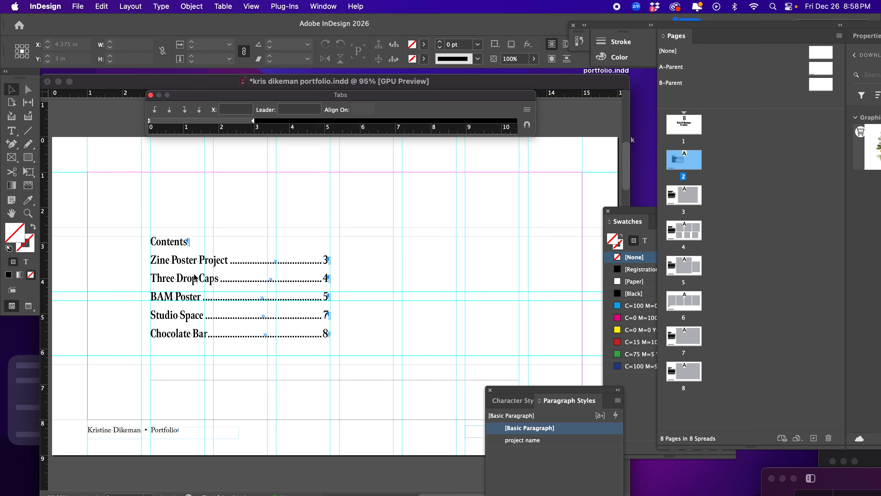
double_click(169, 243)
triple_click(170, 242)
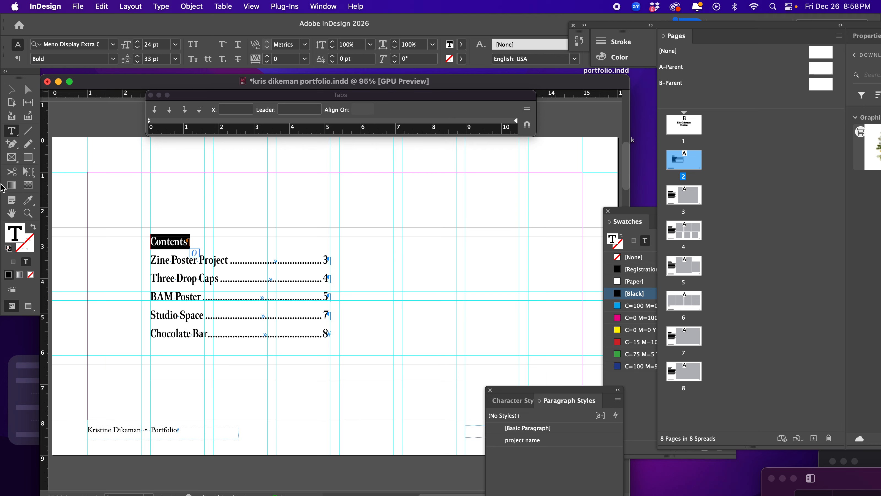
left_click(12, 90)
left_click(280, 213)
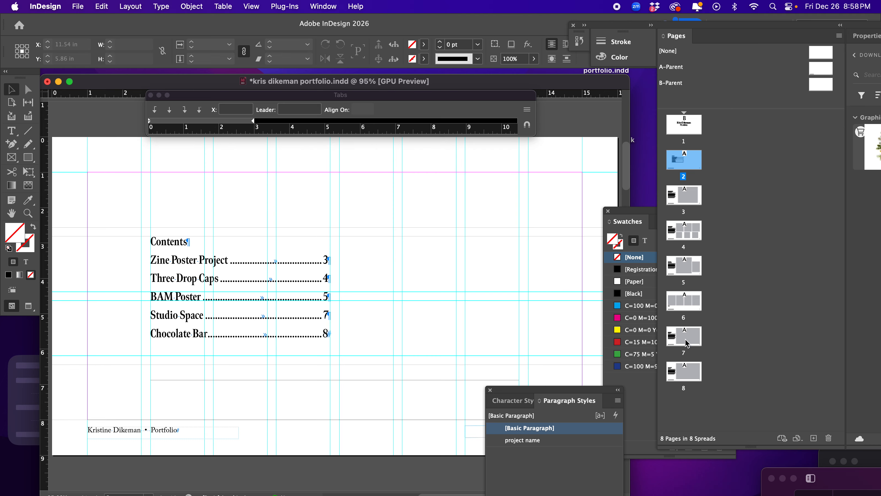
Move the Chocolate Bar page from page 8 to directly after page 2, and shift the Paragraph Styles panel off the page number
double_click(684, 373)
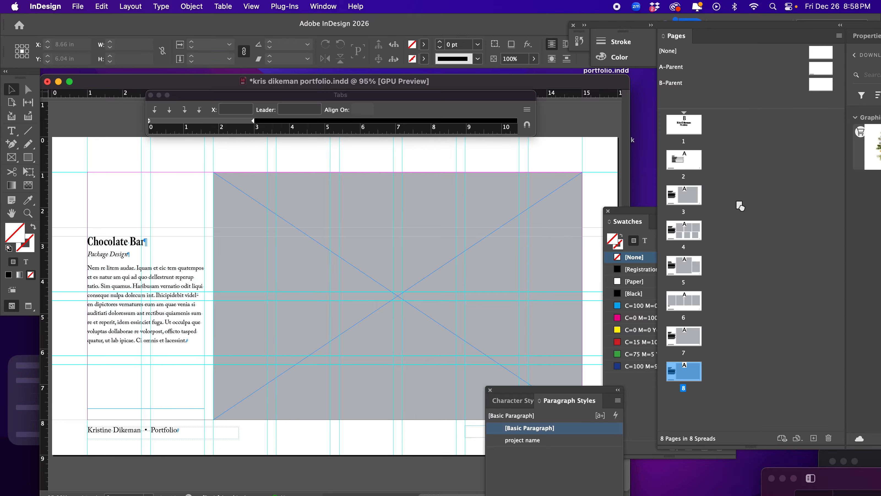
double_click(695, 196)
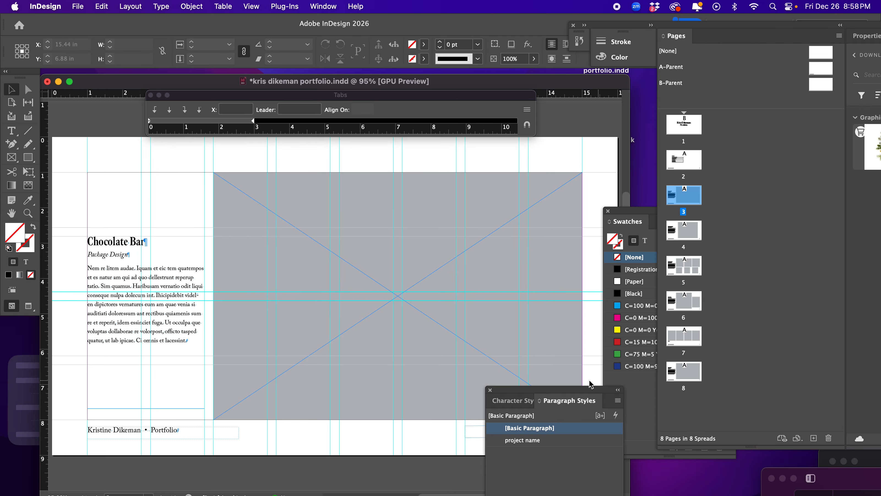
left_click_drag(567, 390, 602, 486)
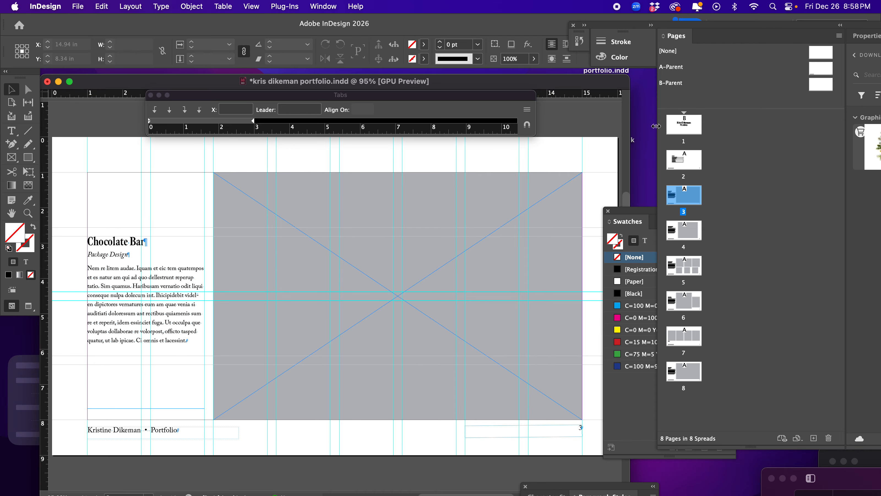
left_click(695, 130)
left_click(678, 163)
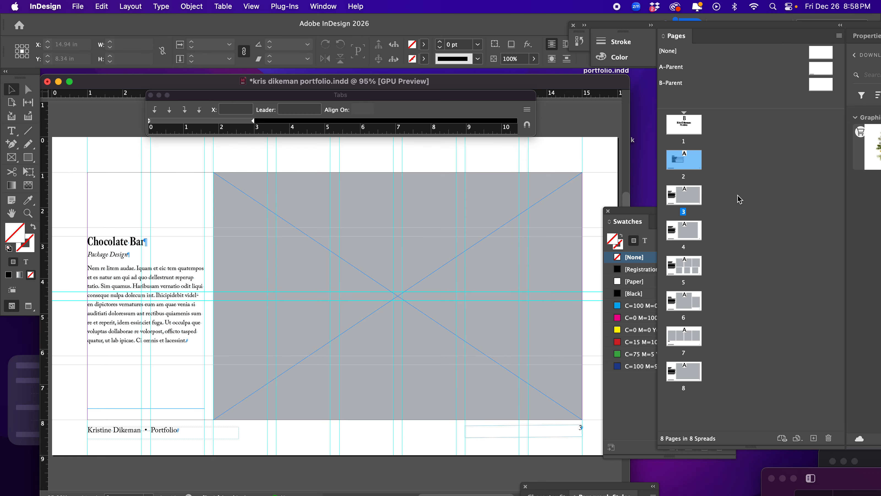
left_click(690, 199)
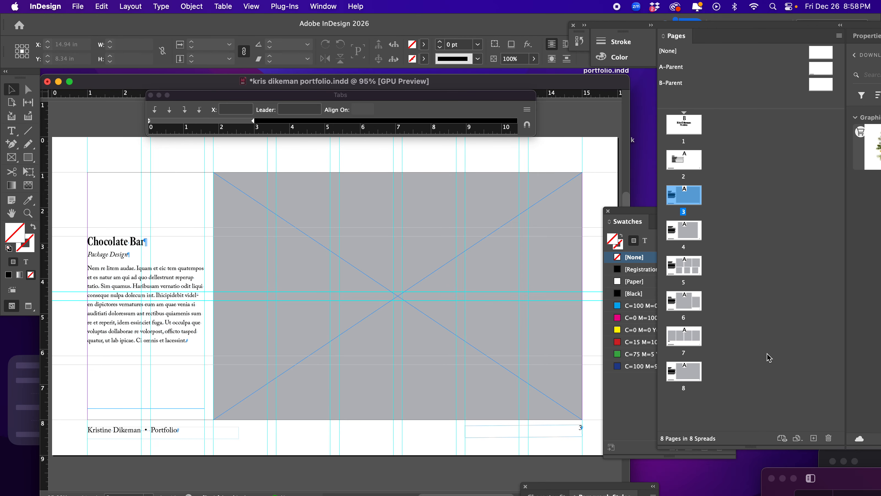
Select all the table of contents text on page 2 and update it to reflect the new page order
double_click(671, 167)
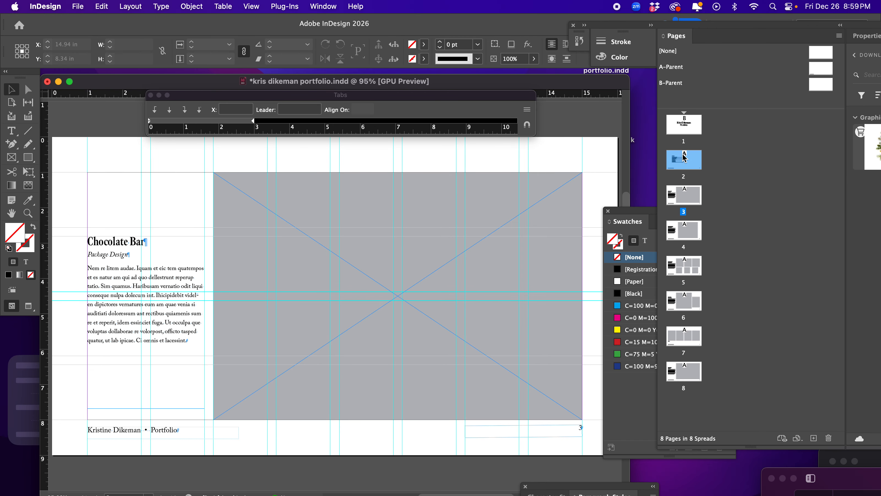
double_click(248, 283)
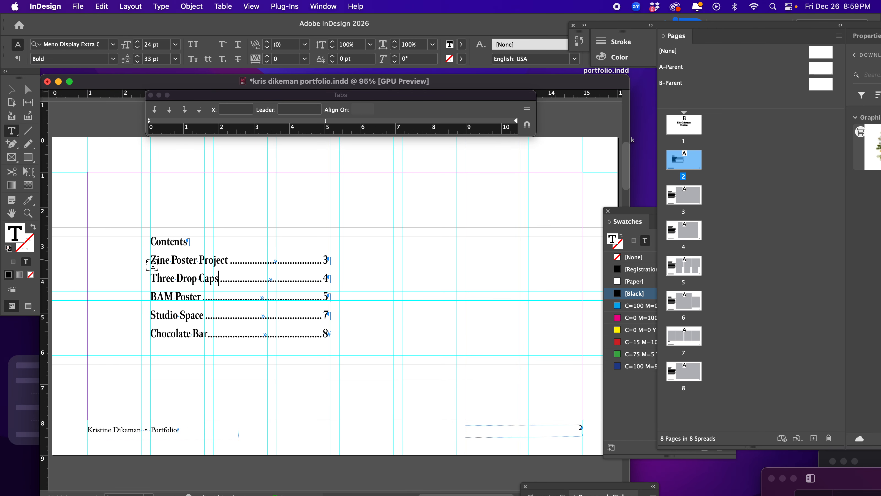
left_click_drag(152, 238, 438, 345)
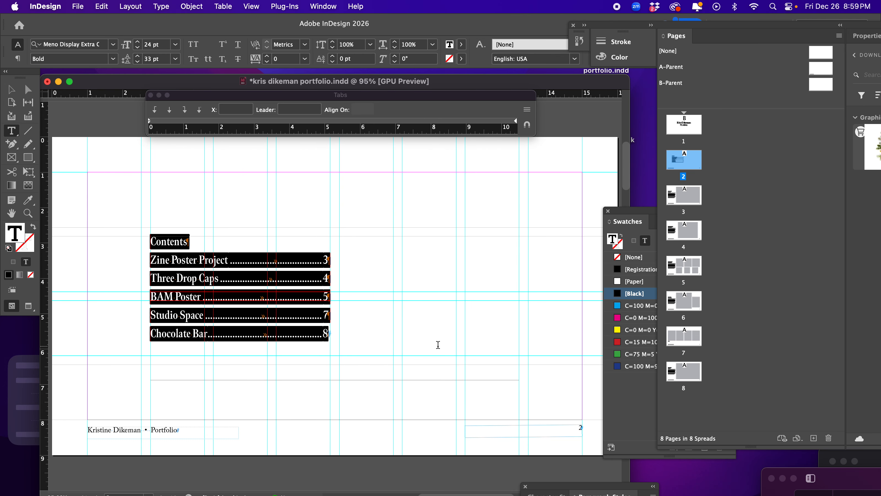
left_click(140, 5)
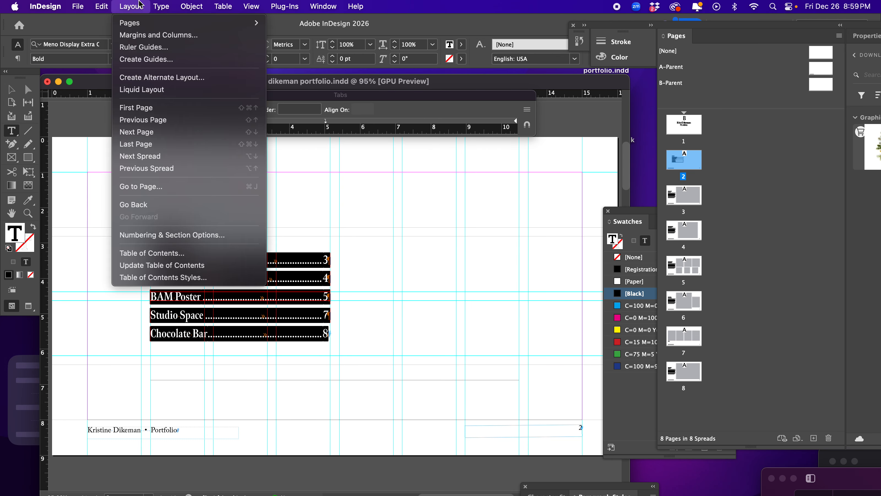
left_click(204, 265)
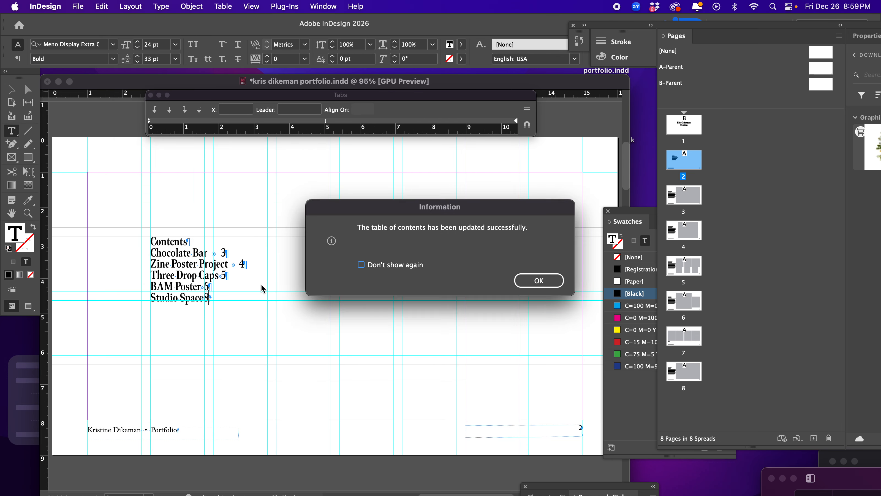
left_click(531, 281)
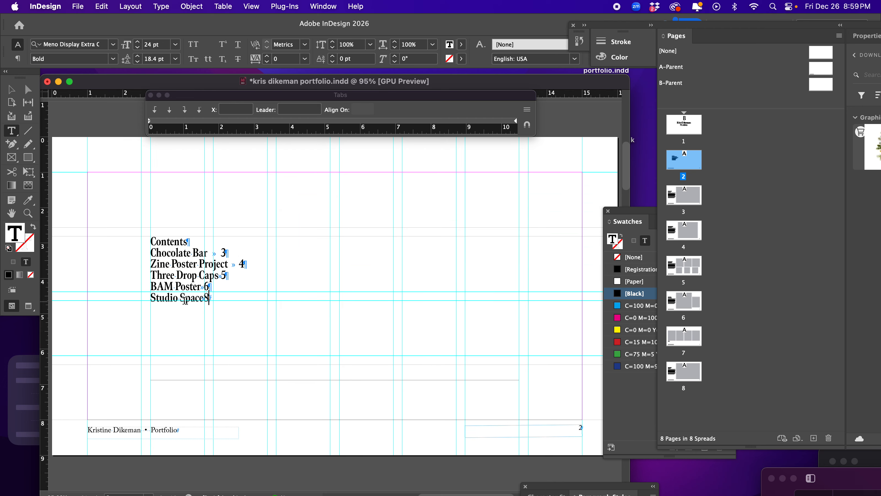
Increase the leading of all the updated table of contents lines to 38 pt
left_click(197, 257)
left_click(224, 252)
left_click_drag(154, 241, 275, 324)
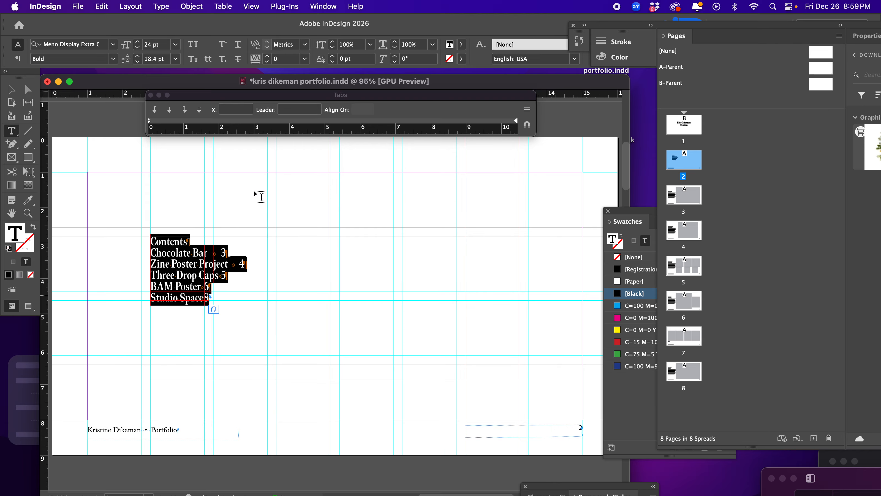
left_click(138, 56)
left_click(138, 56)
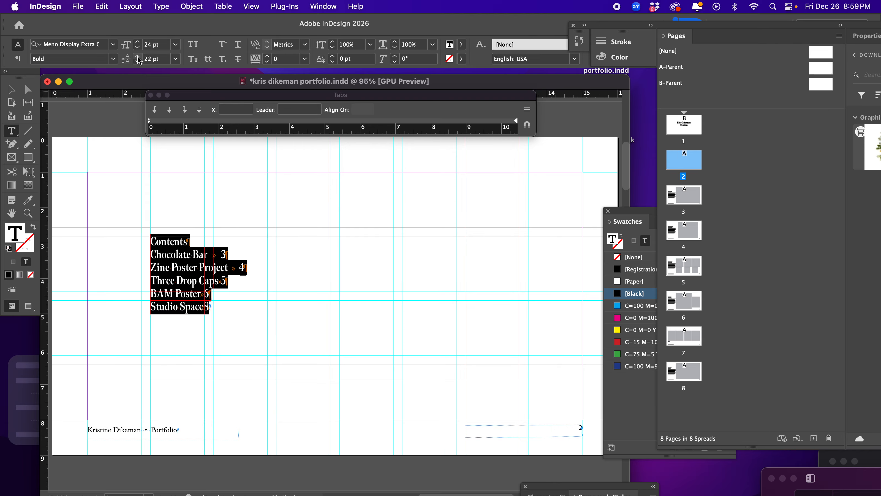
left_click(138, 56)
left_click(138, 56)
left_click(138, 56)
left_click(138, 56)
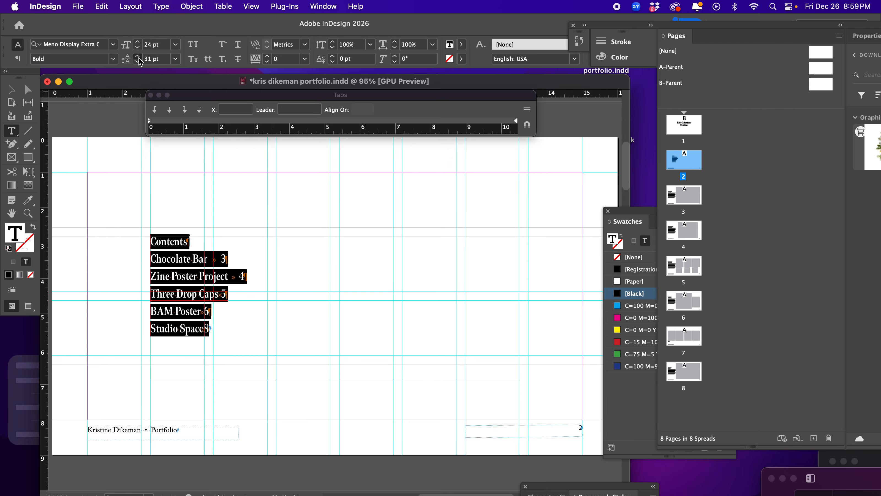
left_click(138, 56)
left_click(138, 56)
left_click(138, 56)
left_click(138, 57)
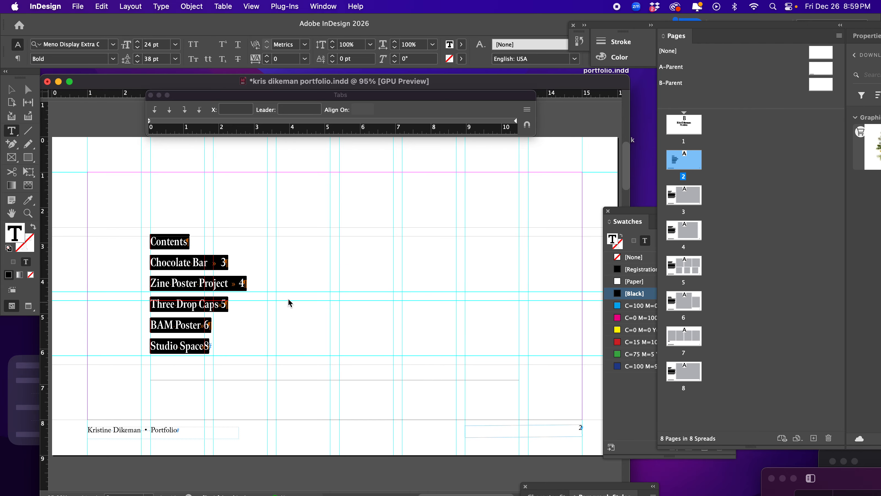
Realign the tab ruler above the contents frame and add a right-justified tab stop at about 4.03 in to the five project entries
left_click(198, 269)
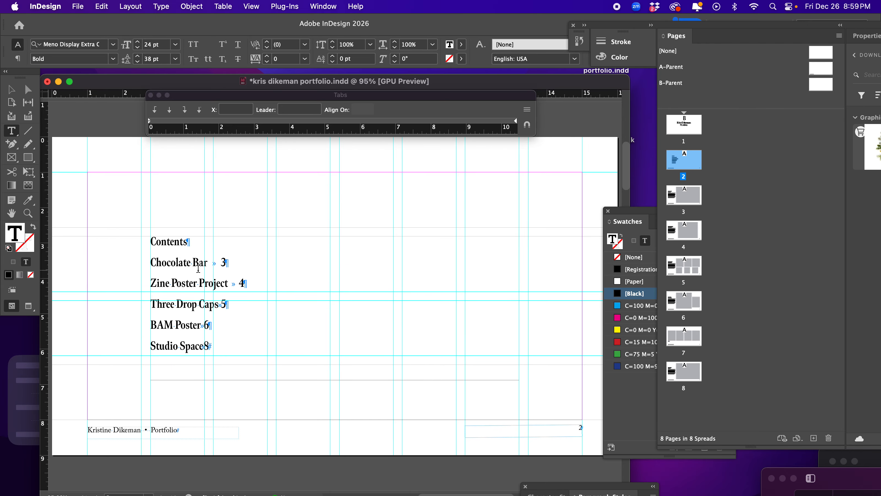
double_click(216, 261)
left_click(216, 262)
left_click_drag(152, 265, 212, 356)
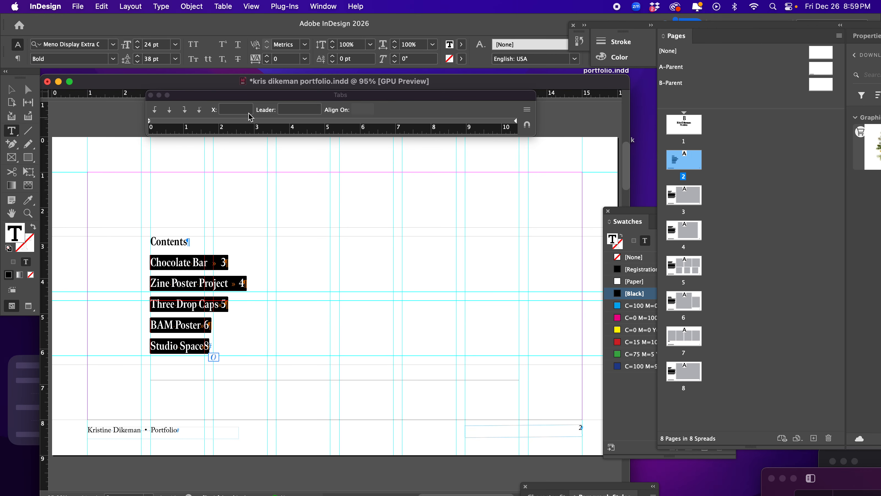
left_click(151, 95)
left_click(159, 5)
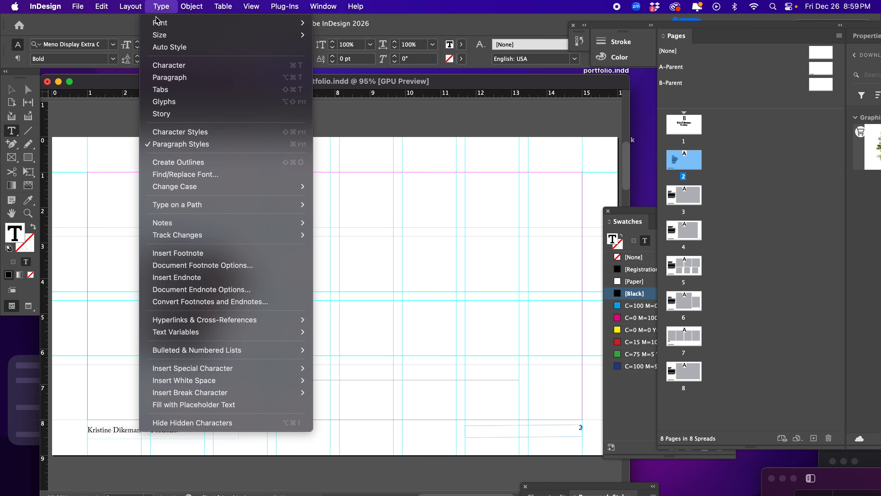
left_click(162, 89)
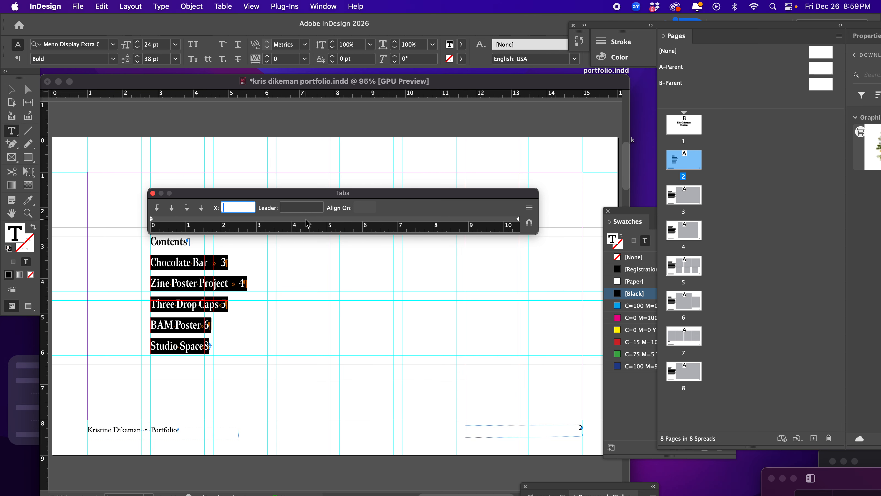
left_click(187, 208)
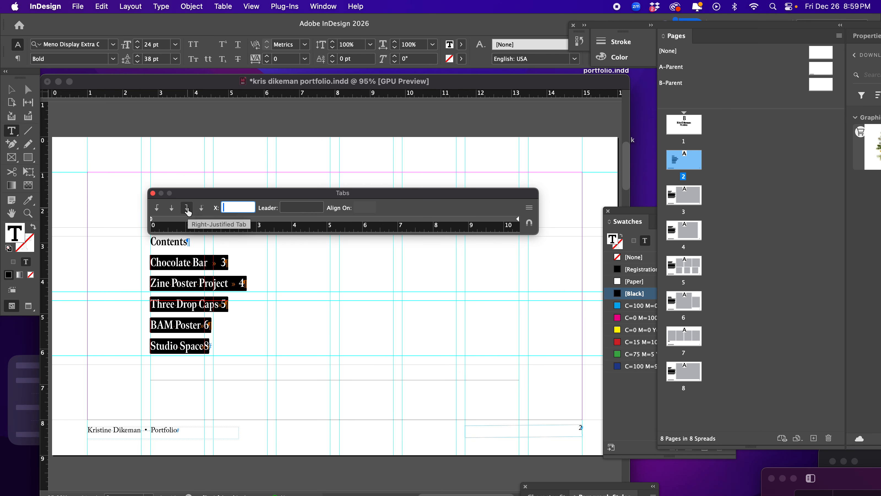
left_click(294, 222)
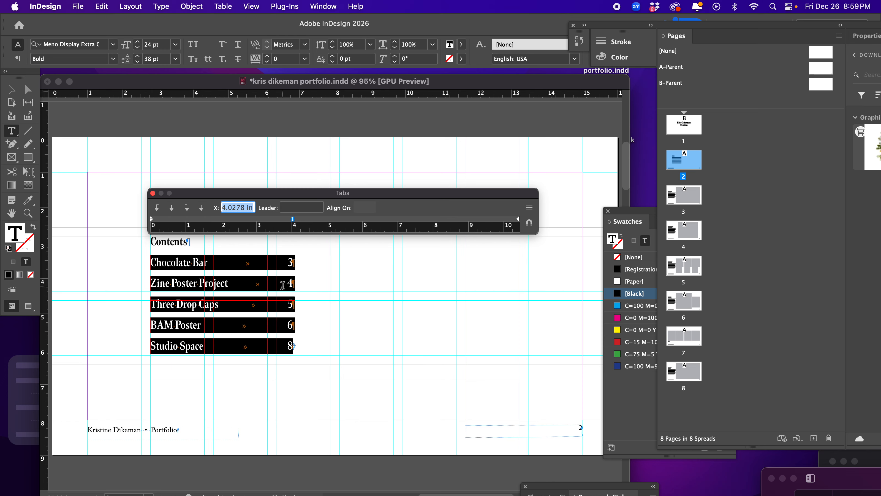
Replace the five project entries' tab stop with one at about 5.58 in
left_click(209, 262)
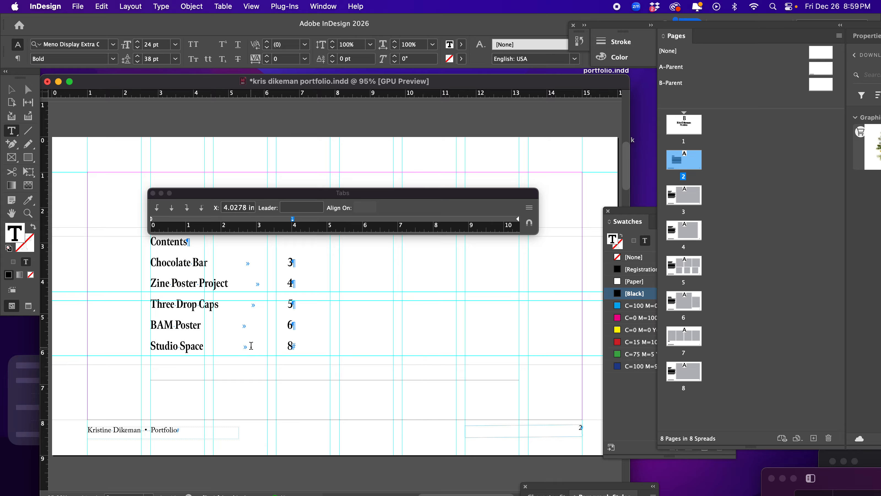
left_click(322, 360, "shift")
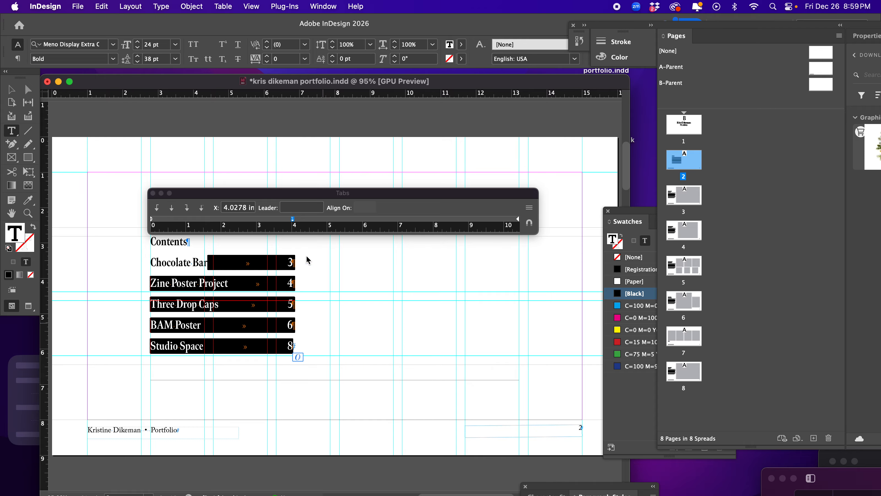
mouse_move(292, 220)
left_mouse_down()
mouse_move(273, 221)
mouse_move(344, 226)
left_mouse_up()
left_click(326, 220)
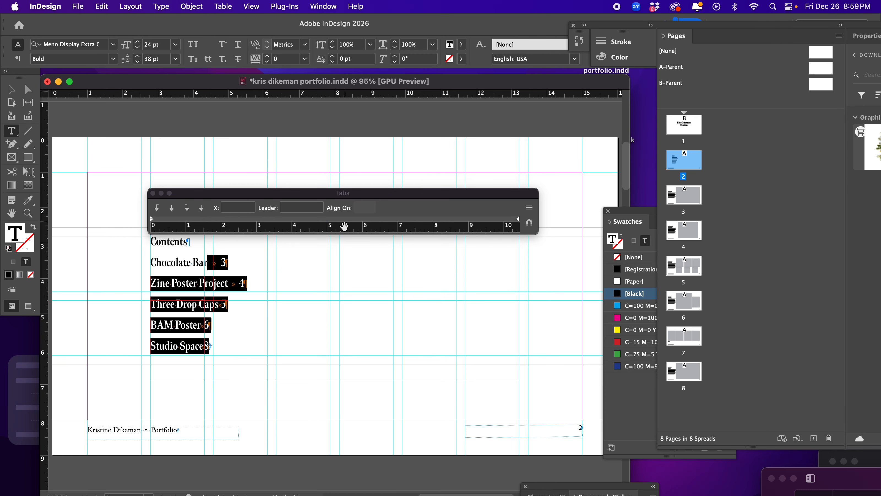
left_click(347, 219)
left_click(258, 279)
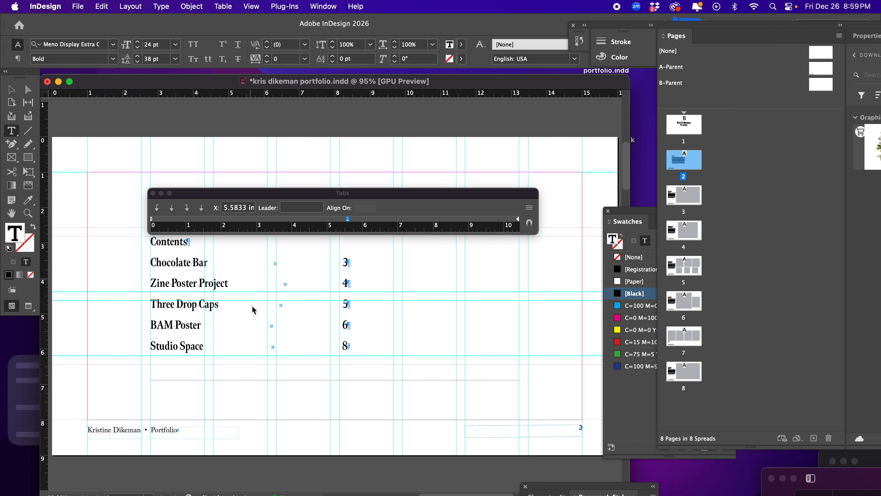
Move the five project entries' right-justified tab stop to about 3.35 in
left_click_drag(198, 262, 415, 342)
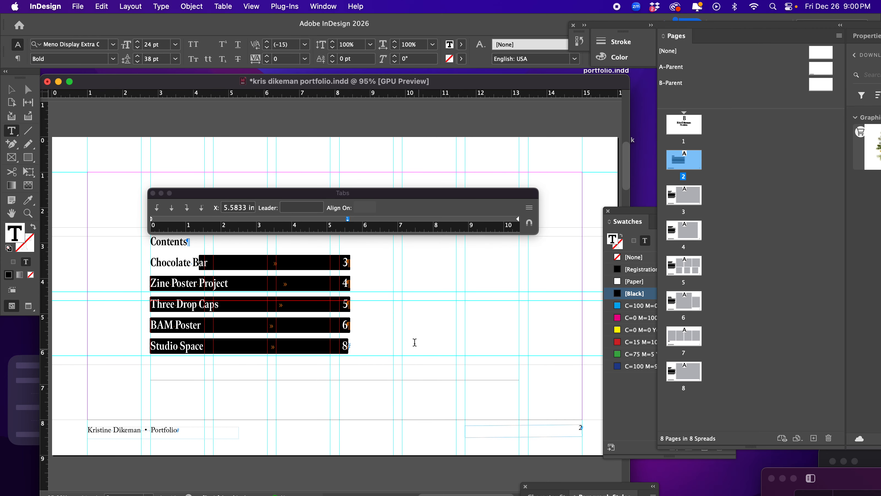
left_click_drag(348, 219, 270, 222)
left_click(229, 283)
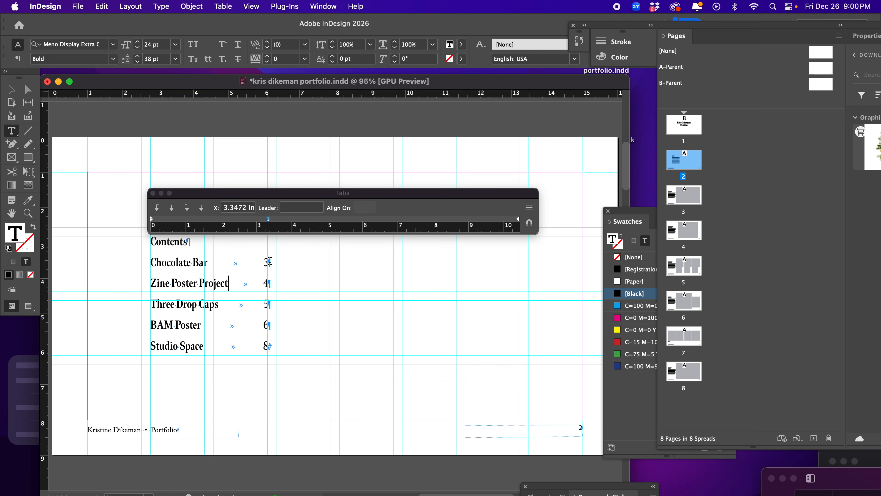
Add a period (.) as the tab leader for the five project entries in the table of contents
left_click_drag(170, 263, 283, 352)
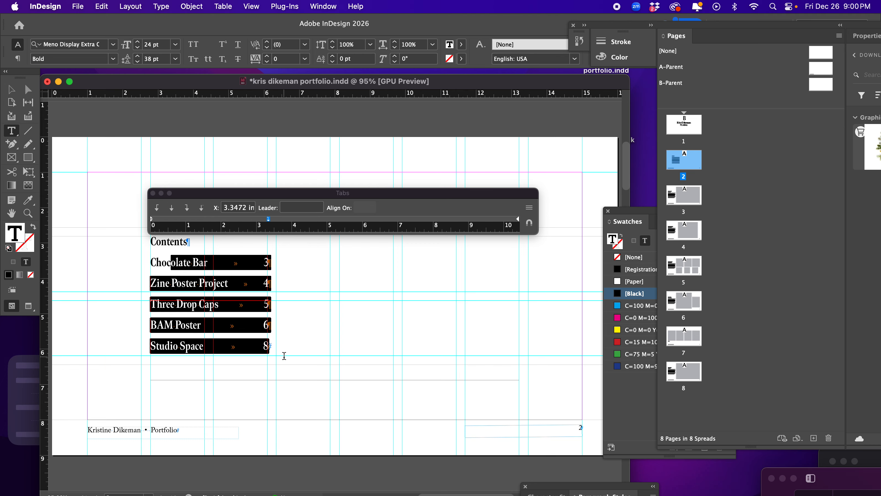
left_click(294, 212)
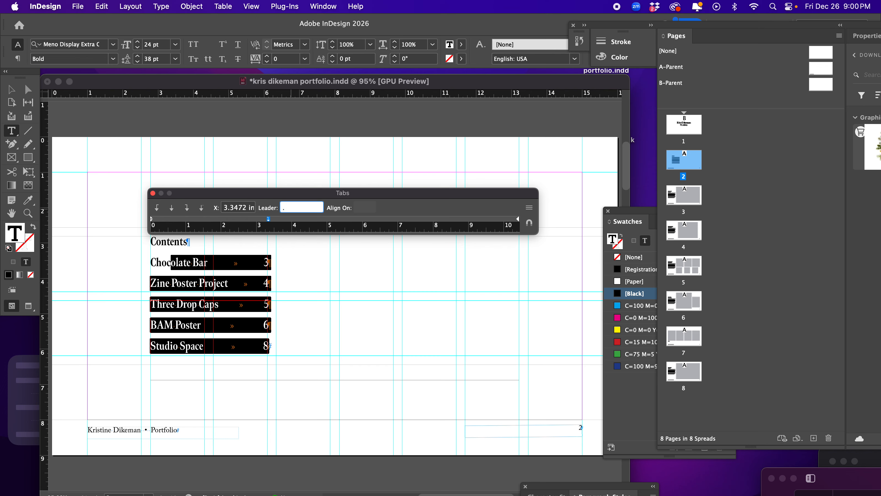
key("Return")
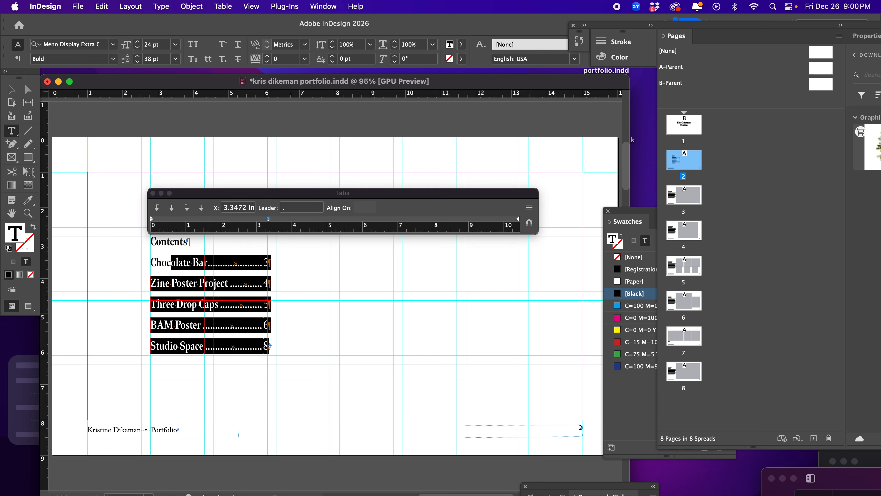
Try a dash as the tab leader for the five project entries, then undo the change
key("BackSpace")
key("super+z")
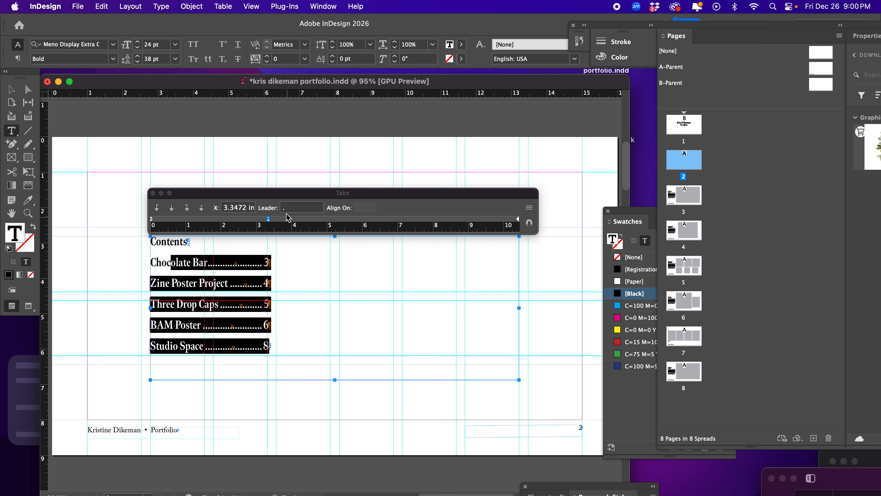
left_click(287, 208)
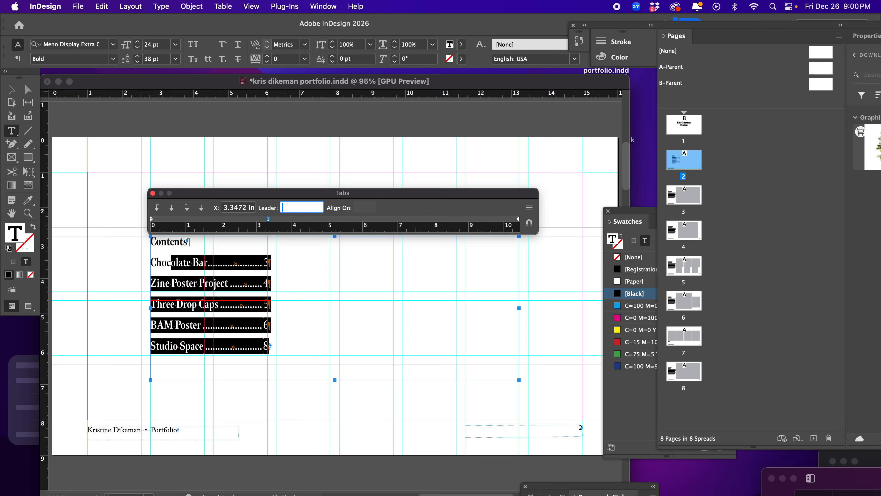
key("Return")
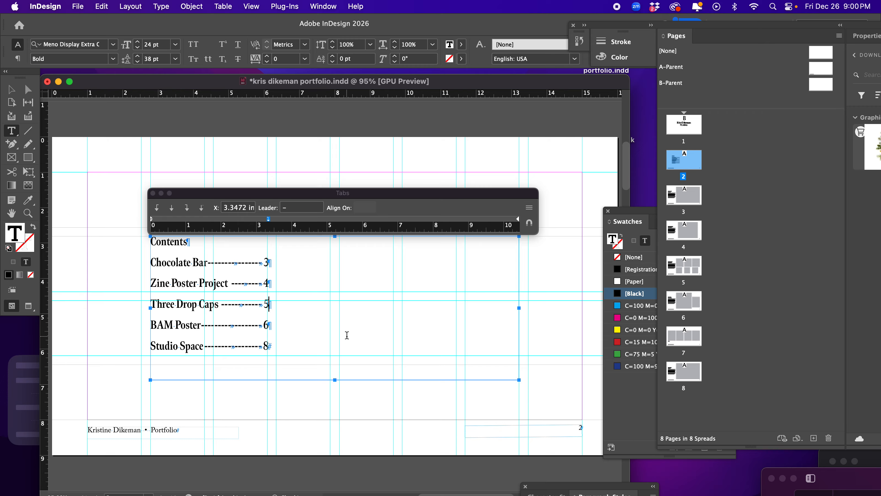
key("super+z")
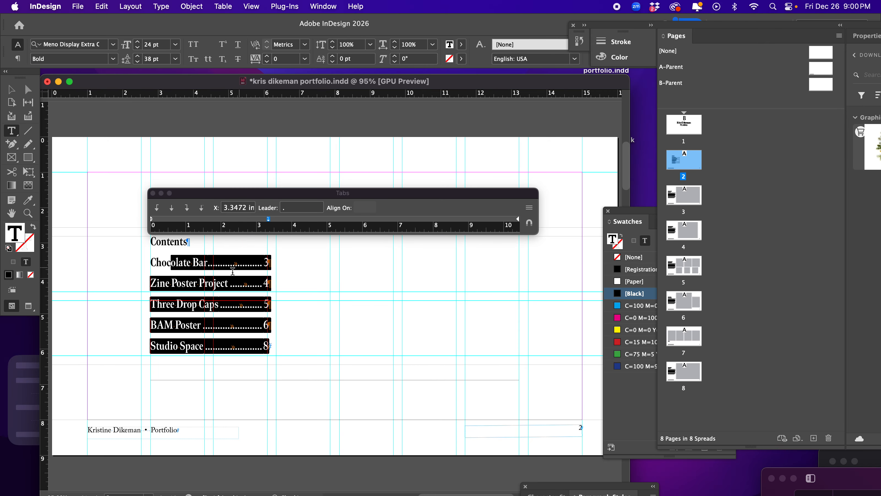
Move the tab ruler above the table of contents, clear of the text, and deselect the entries
left_click(254, 304)
left_click_drag(200, 196, 235, 122)
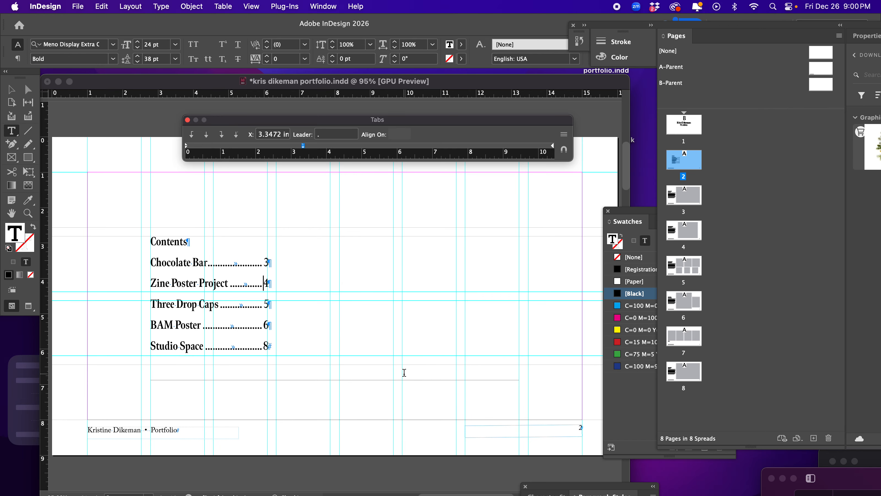
left_click(378, 425)
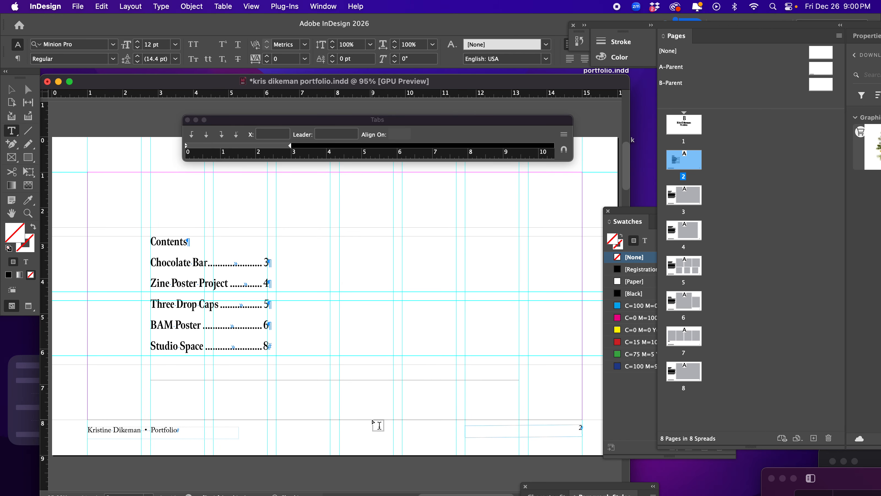